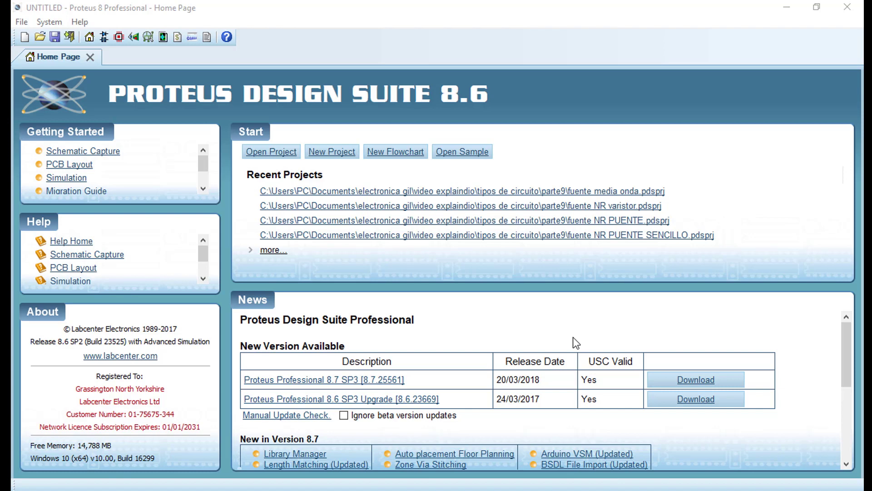
- Open the recent project "fuente media onda" and add the ALTERNATOR animated AC voltage source to the device list
left_click(564, 191)
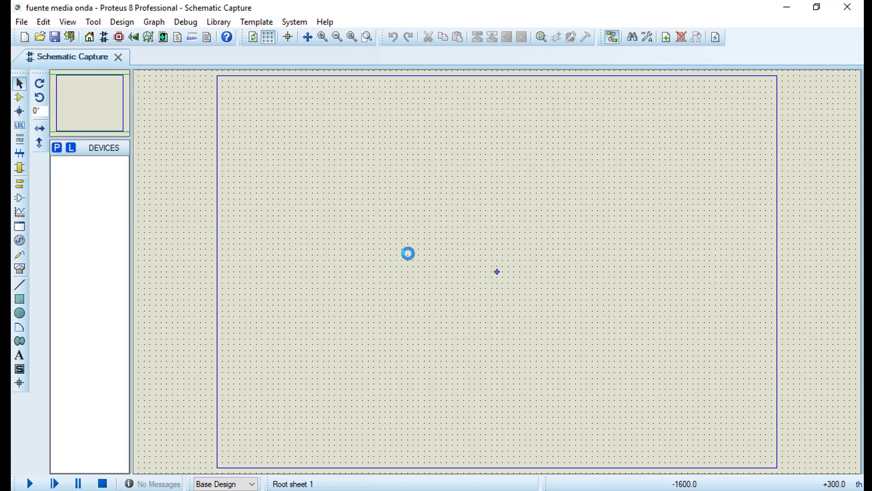
left_click(56, 148)
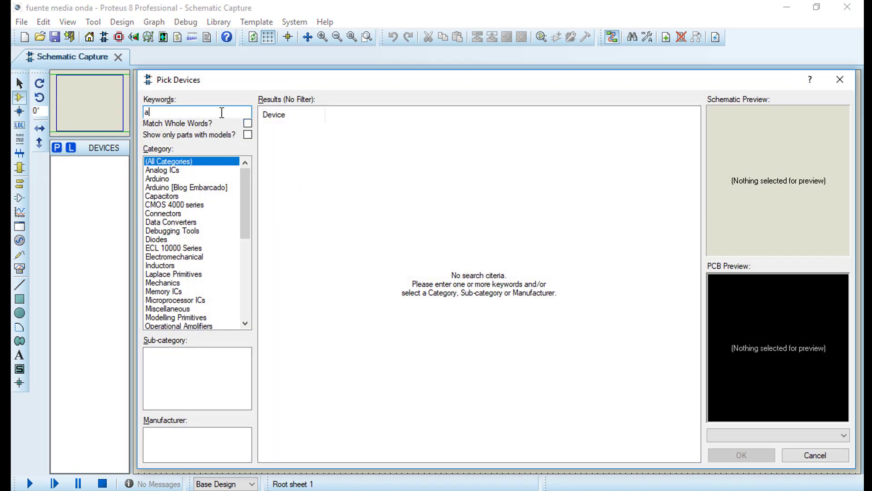
type("altern")
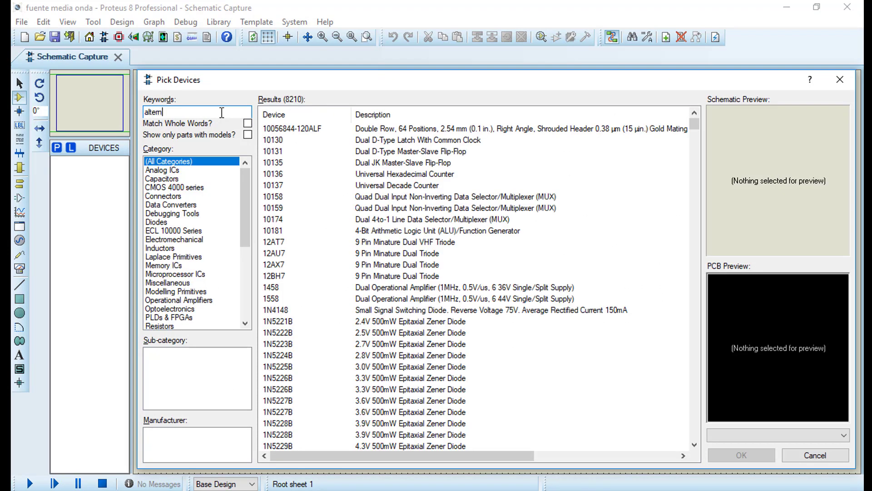
type("ator")
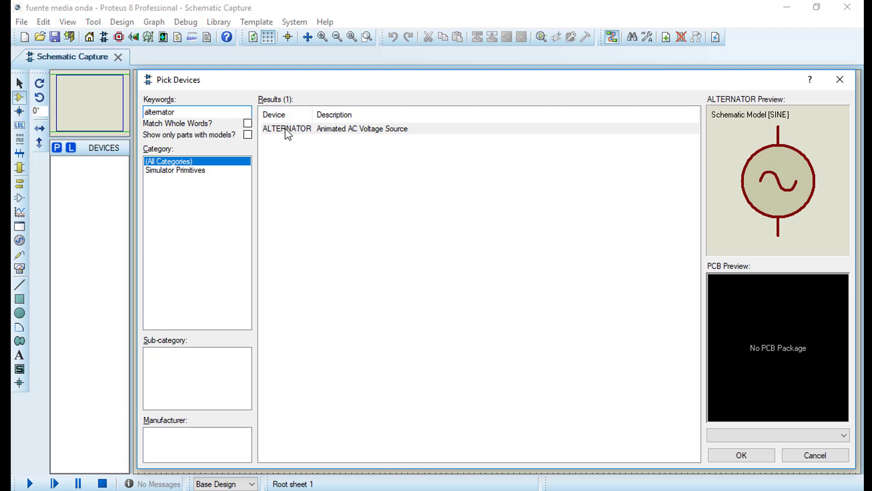
double_click(287, 130)
- Search the parts library for "fuse" and add the animated FUSE model to the devices, replacing the generic fuse symbol
left_click_drag(185, 112, 138, 113)
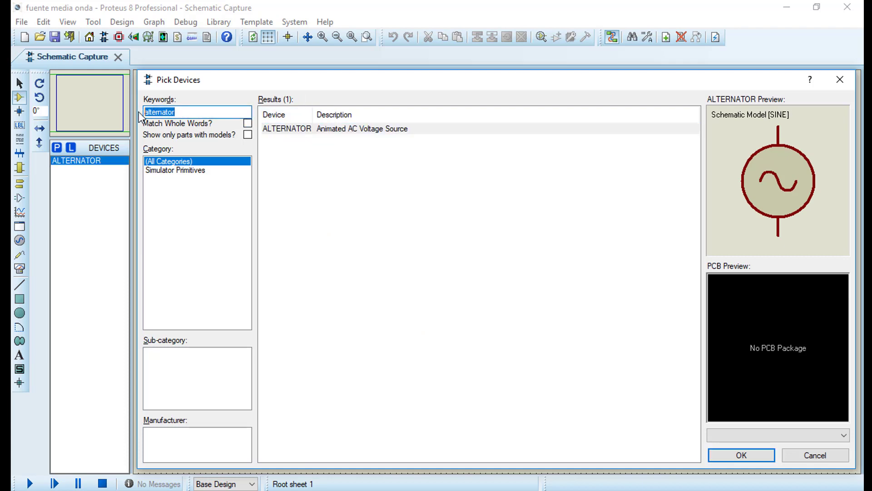
type("fus")
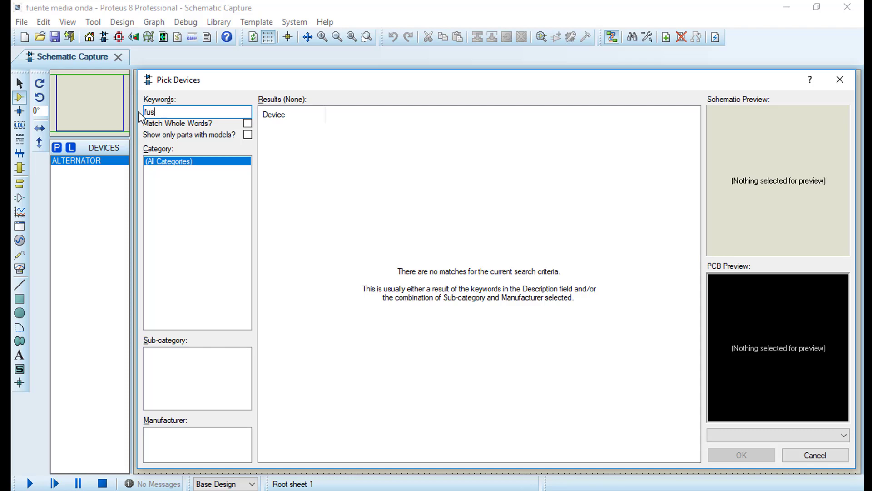
type("e")
left_click(274, 151)
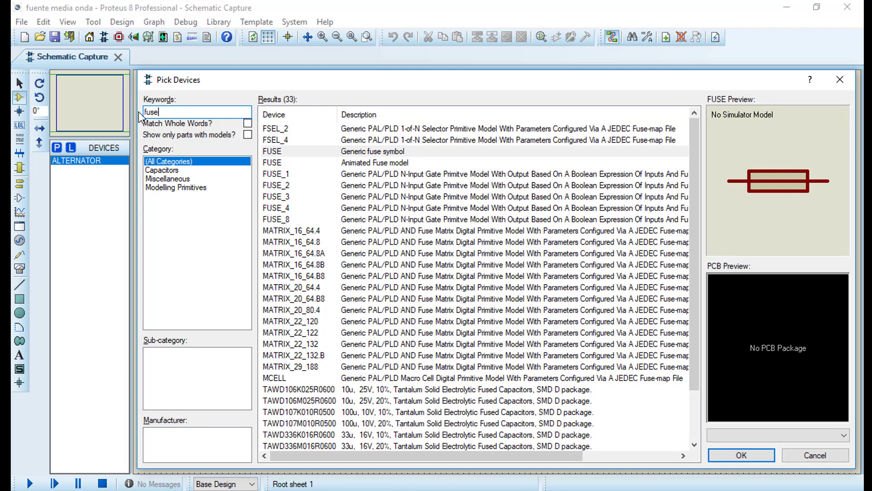
double_click(278, 154)
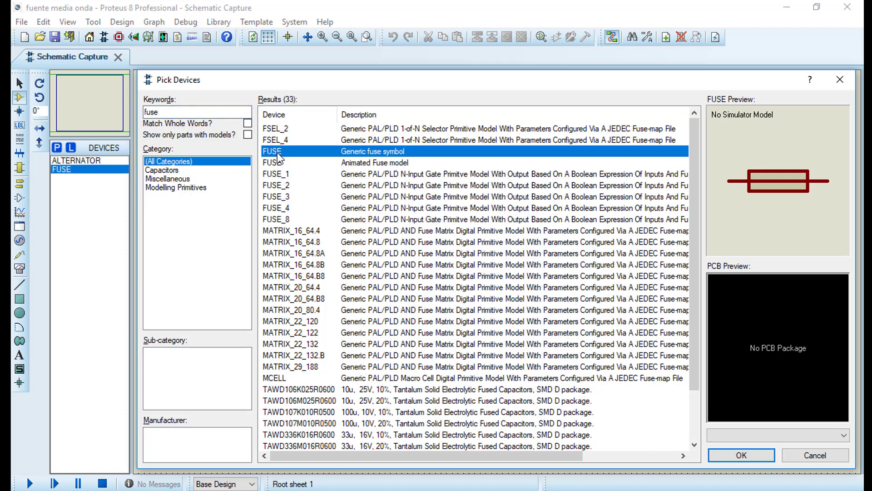
double_click(275, 164)
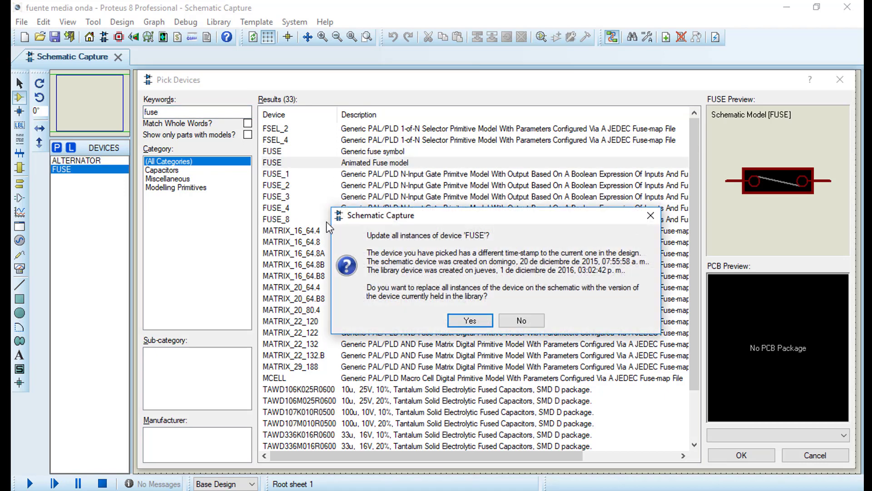
left_click(477, 319)
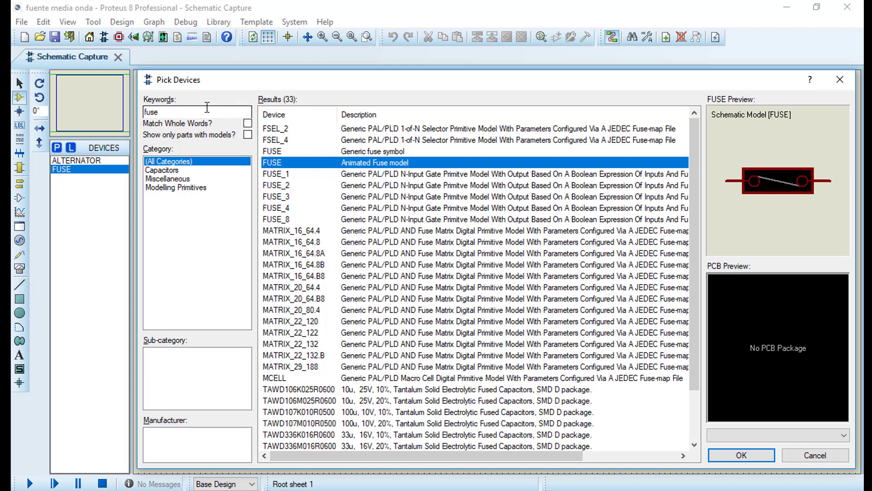
- Search the library for "switch" and add the interactive latched SPST SWITCH to the devices
left_click_drag(181, 111, 134, 113)
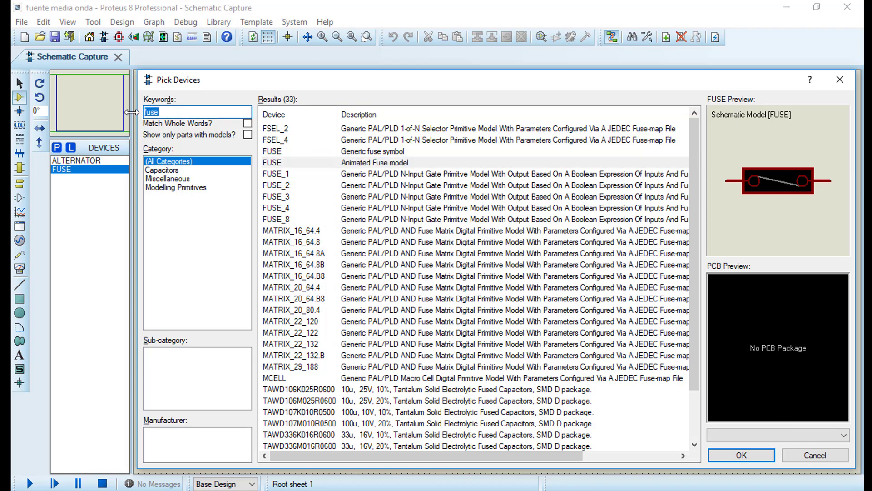
type("switch")
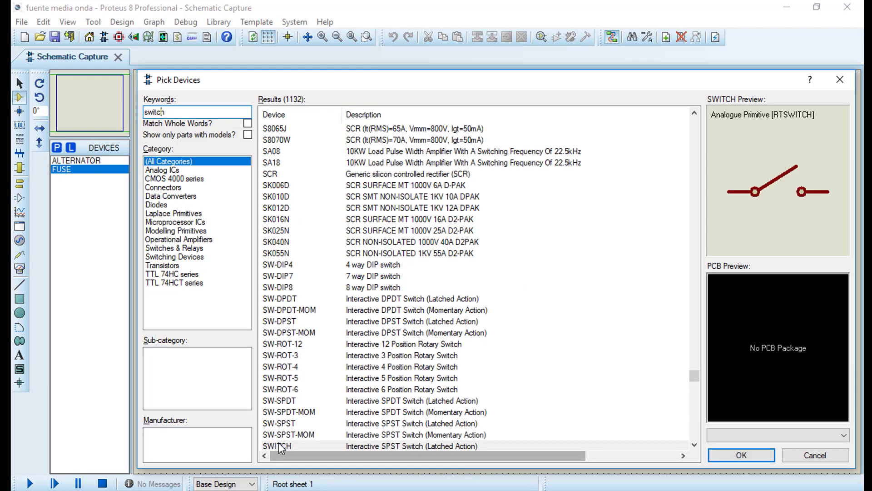
double_click(280, 446)
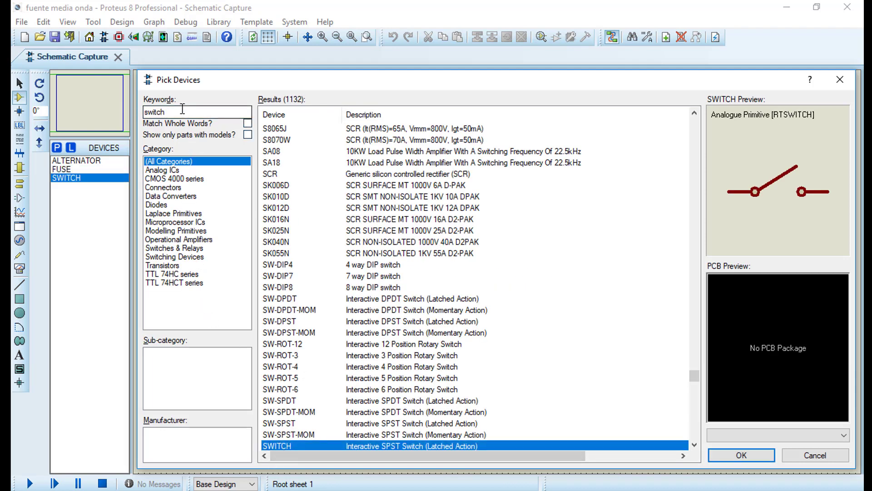
- Search the library for "tran-" and add the simple transformer TRAN-2P2S to the devices
left_click_drag(182, 111, 130, 108)
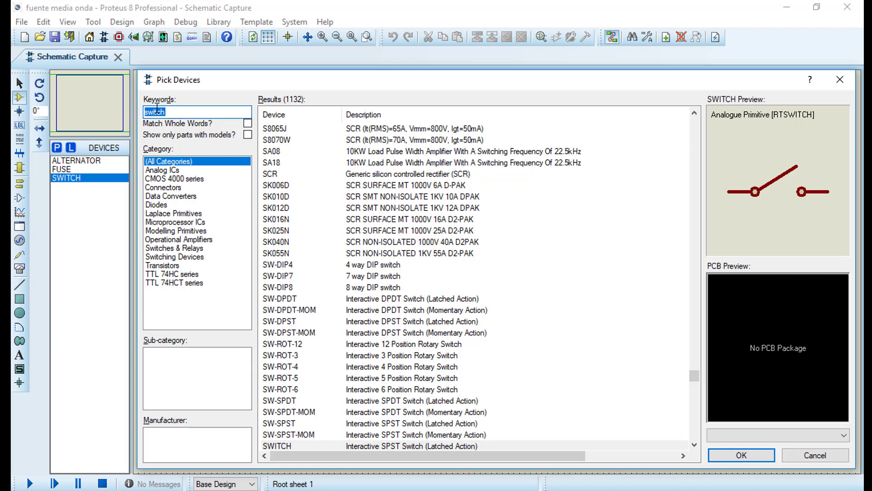
type("tr")
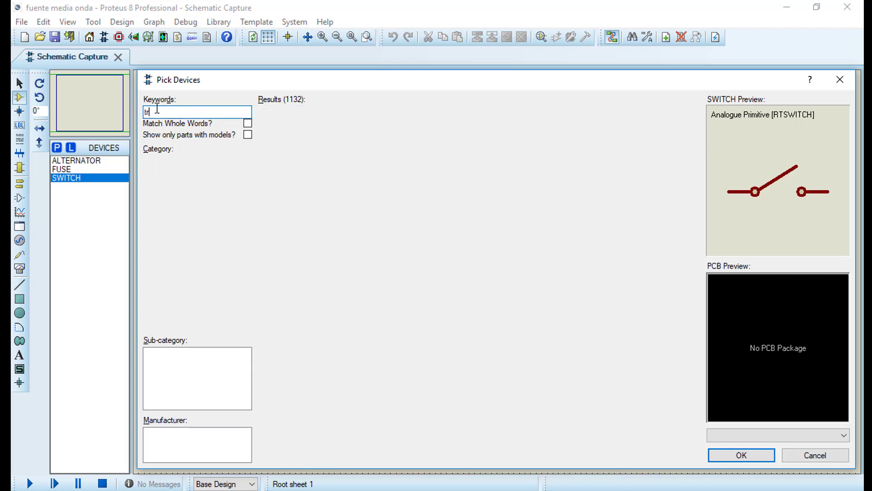
type("an-")
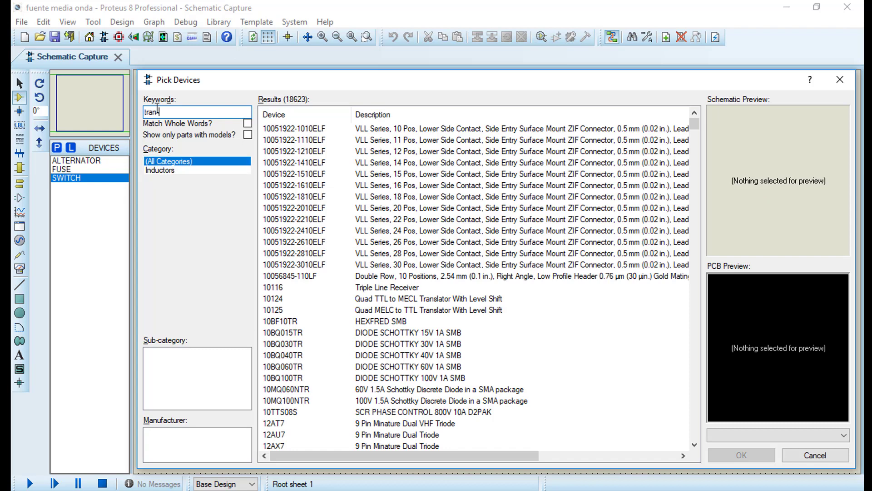
double_click(287, 140)
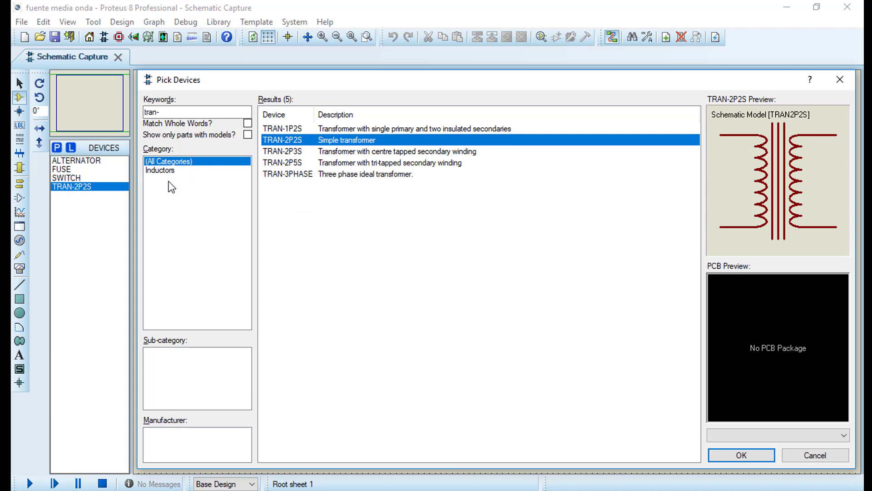
- Search the library for "1n4004" and add the 1N4004 diode rated 400 V, 1 A, 3 us to the devices
double_click(164, 112)
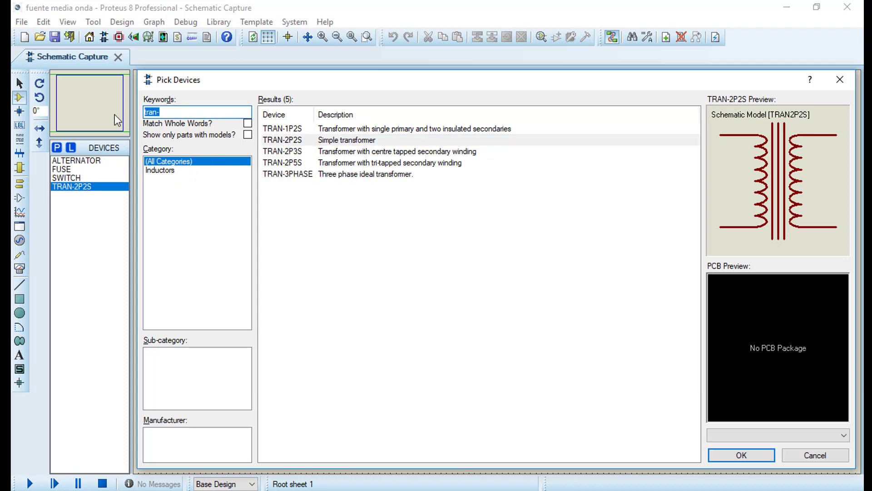
type("diodi")
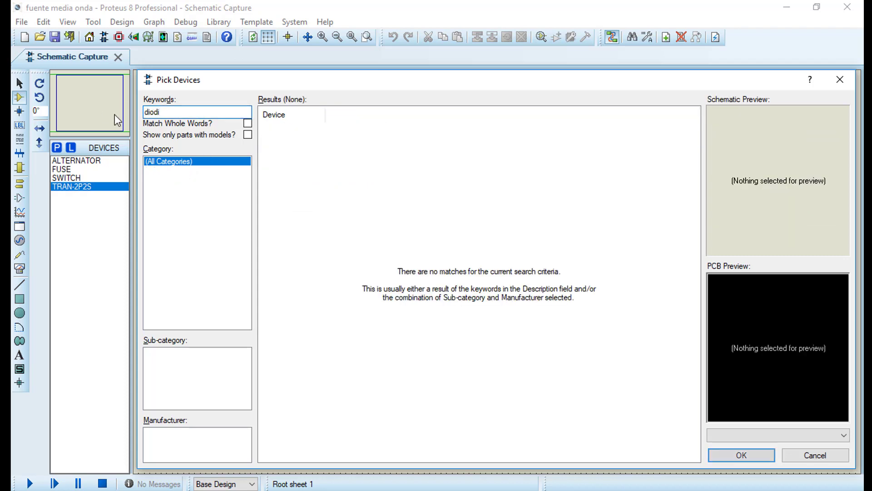
key("BackSpace")
key("BackSpace")
key("BackSpace")
key("BackSpace")
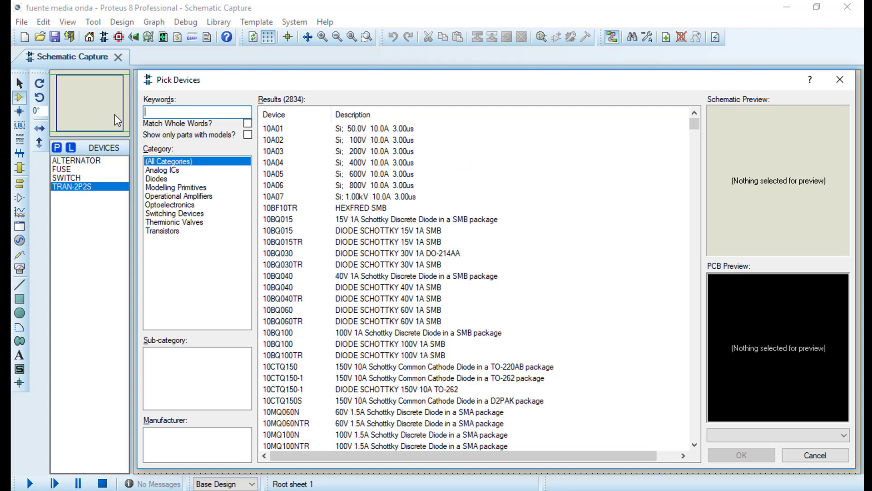
type("1")
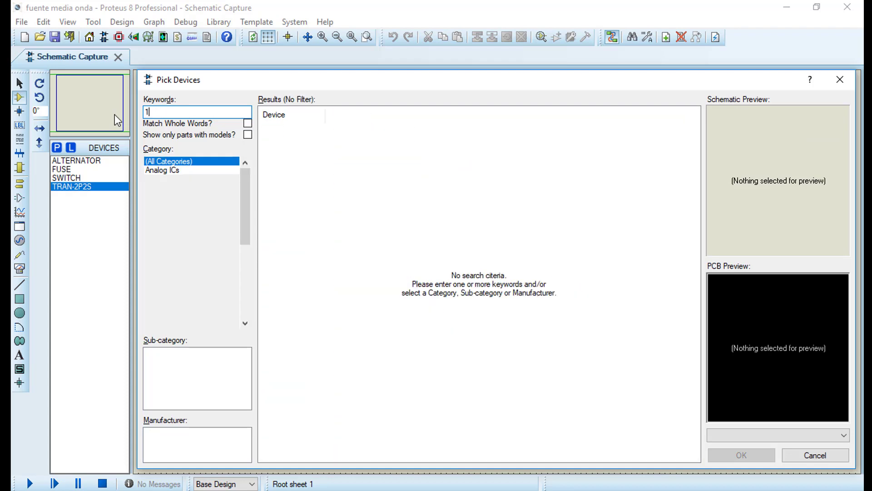
type("n4004")
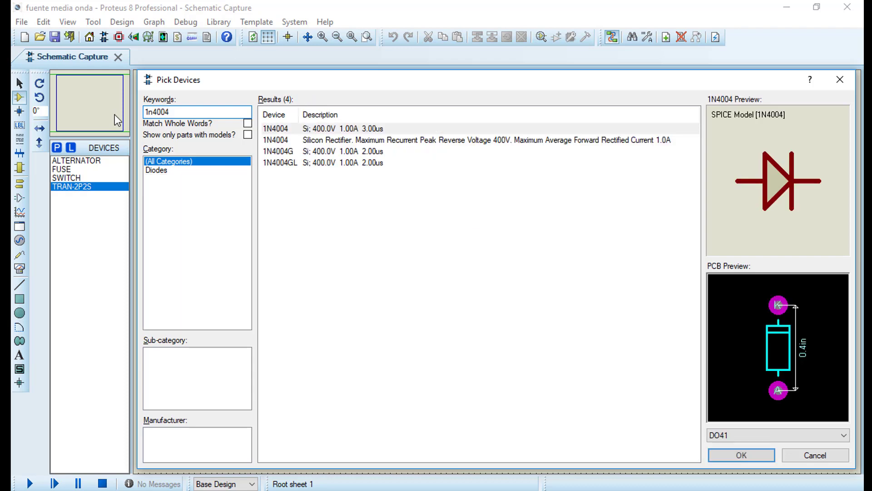
double_click(271, 129)
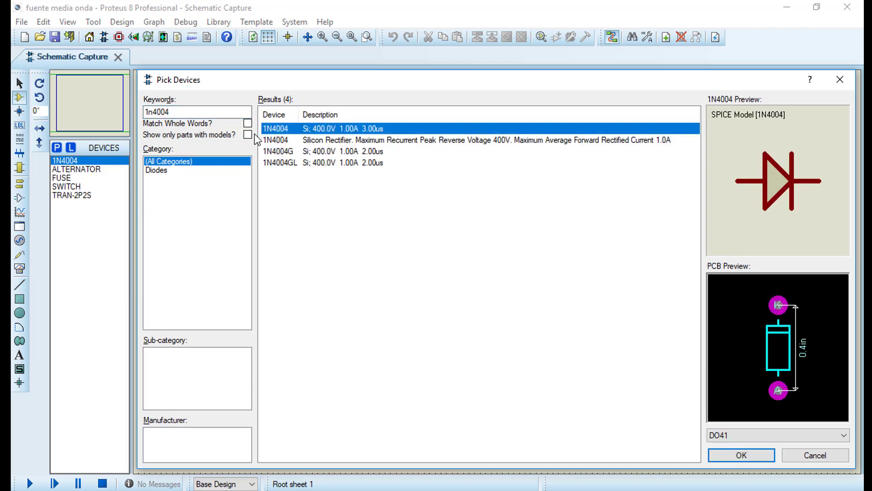
- Search the library for "led-" and add the animated LED-GREEN model to the devices
left_click_drag(180, 112, 141, 117)
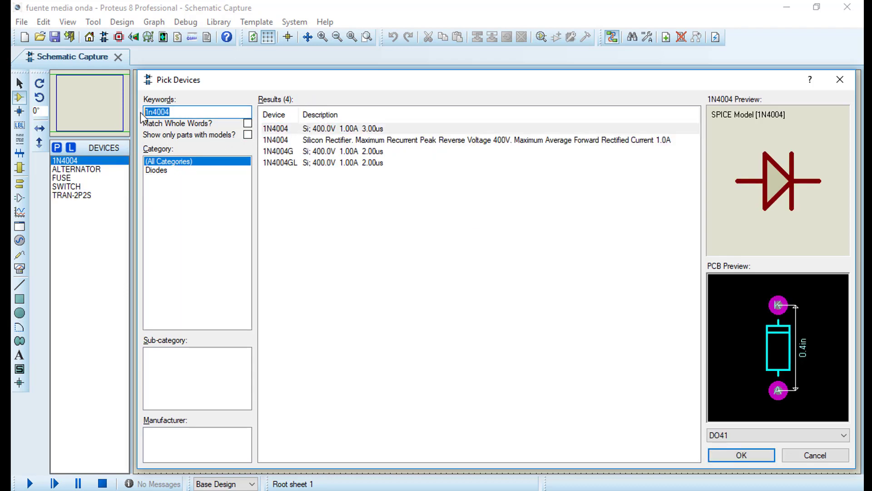
type("led")
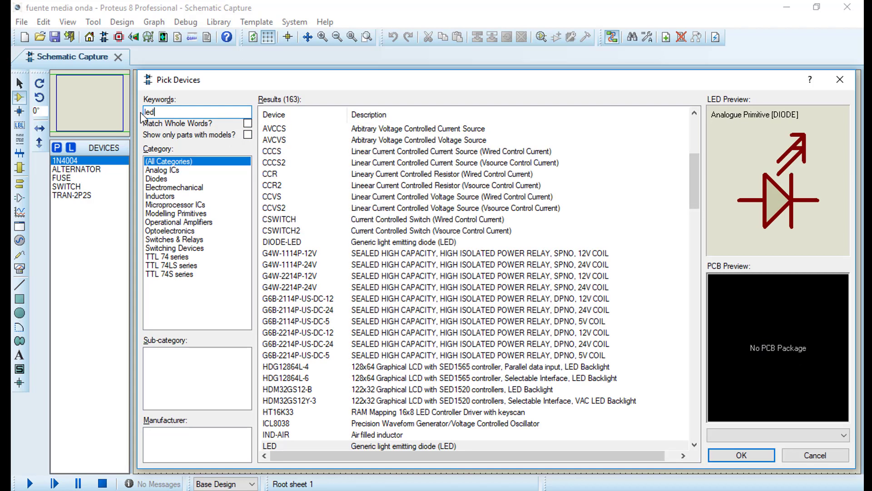
type("-")
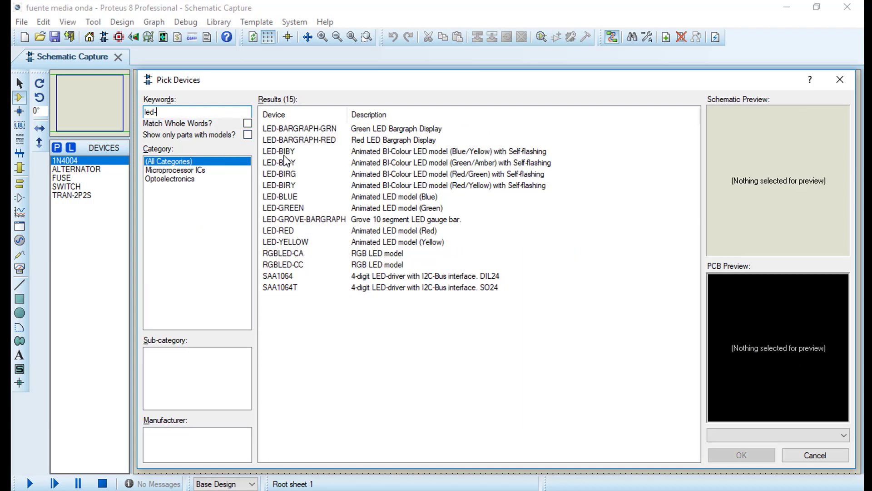
double_click(280, 209)
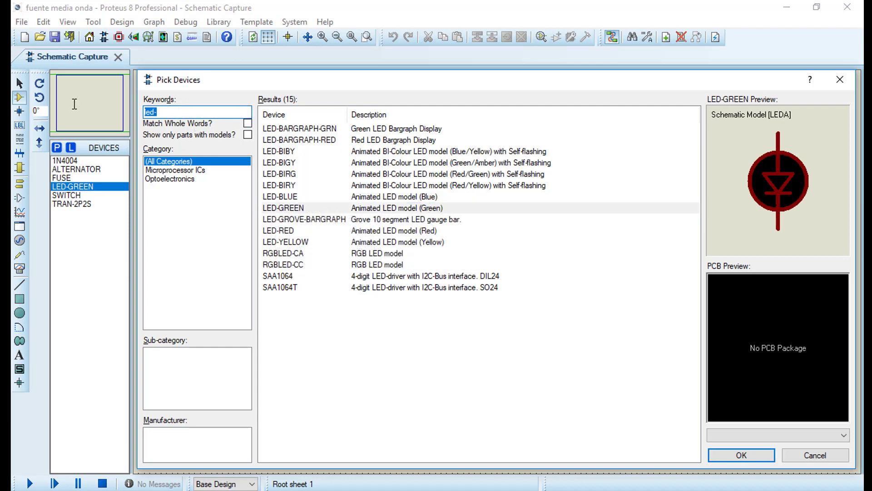
- Search the library for "res", add the generic resistor RES to the devices, and close the parts picker
type("res")
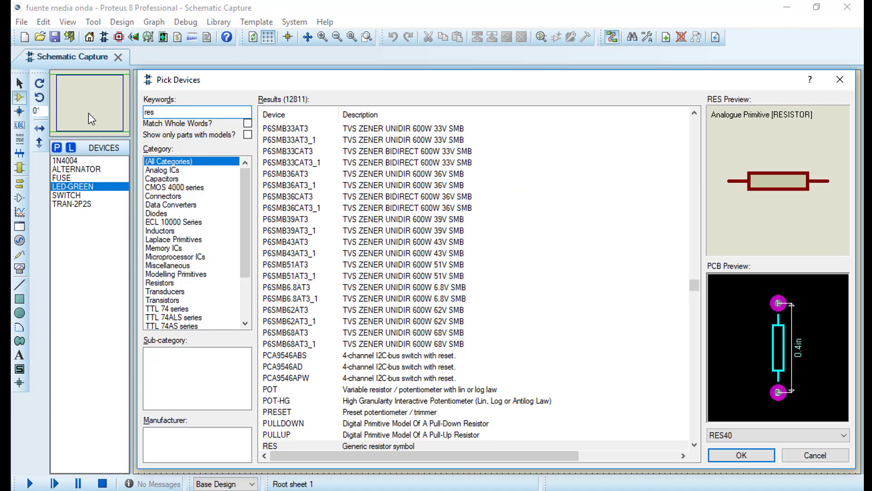
double_click(275, 444)
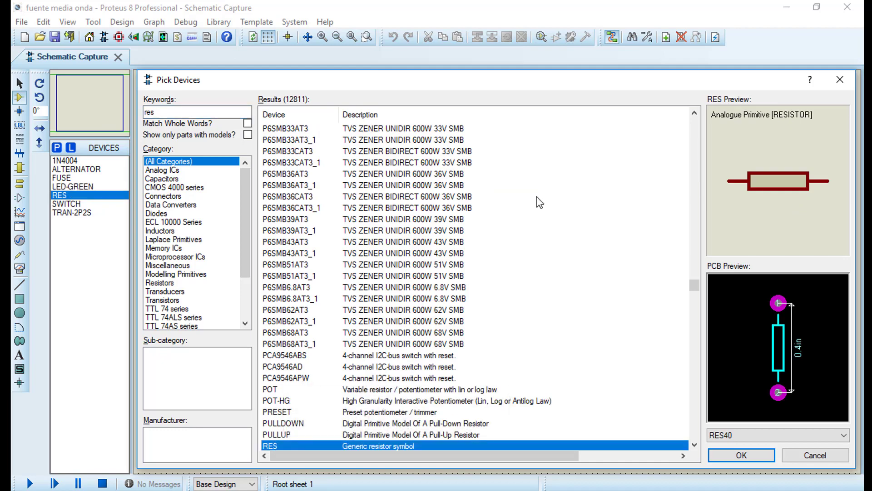
left_click(839, 79)
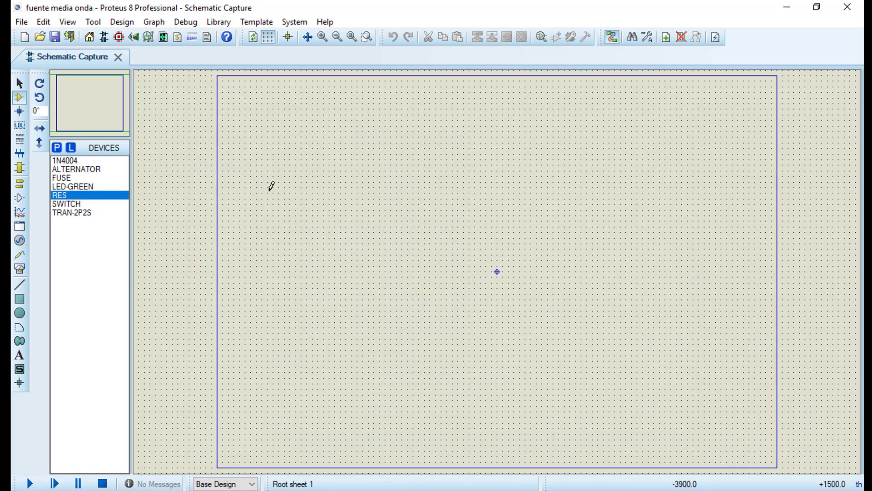
- Place the ALTERNATOR on the schematic sheet, near the sheet's left edge and slightly above mid-height
left_click(73, 169)
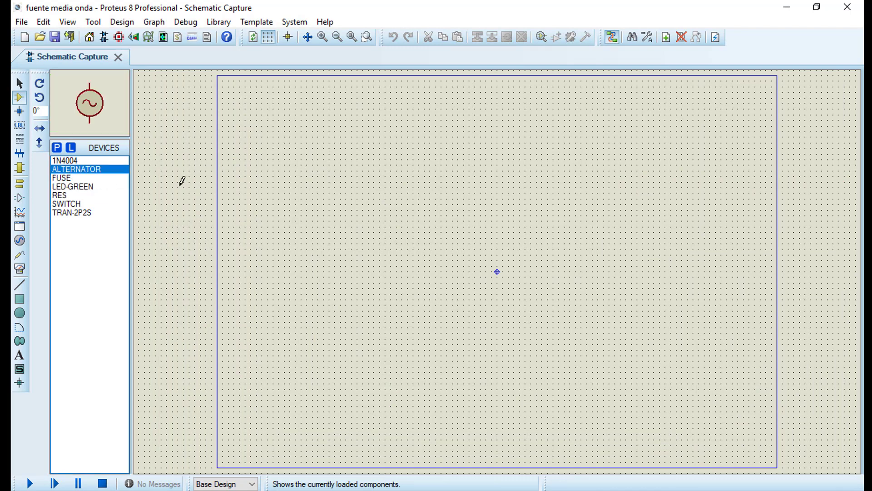
left_click(244, 228)
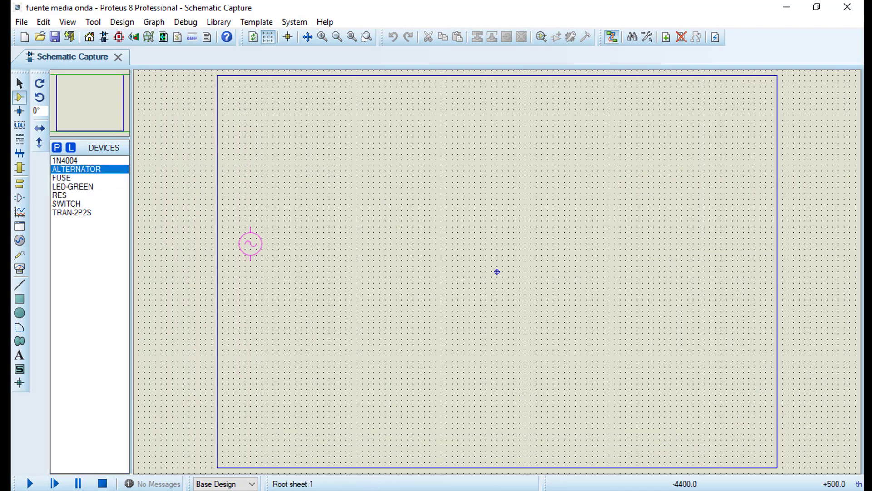
left_click(250, 243)
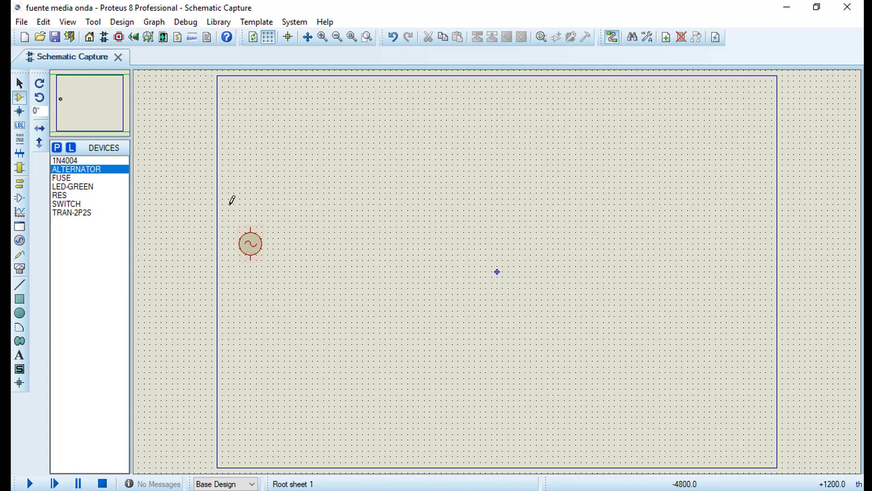
- Place the FUSE horizontally just above the alternator, slightly to its right
left_click(68, 22)
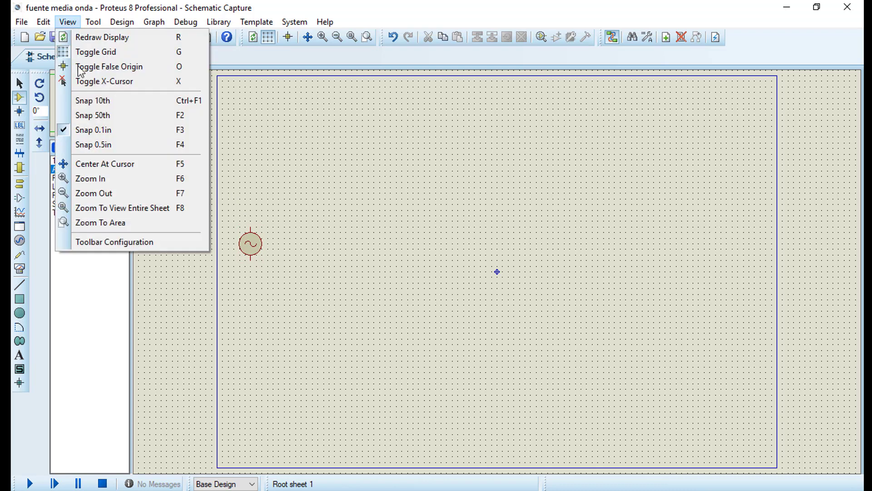
left_click(113, 222)
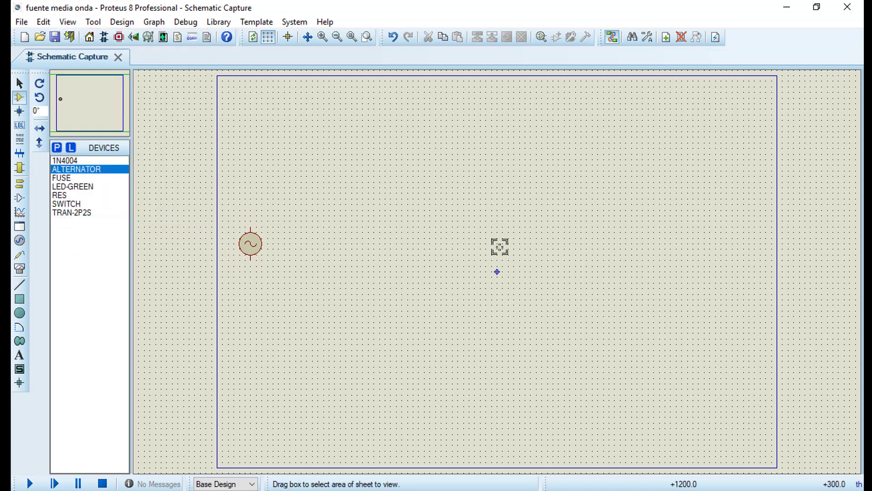
left_click_drag(223, 183, 660, 310)
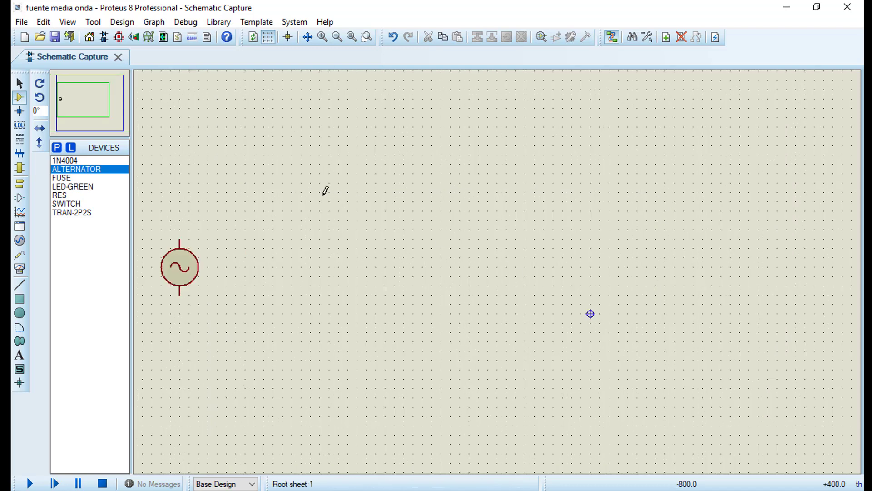
left_click(61, 178)
left_click(198, 201)
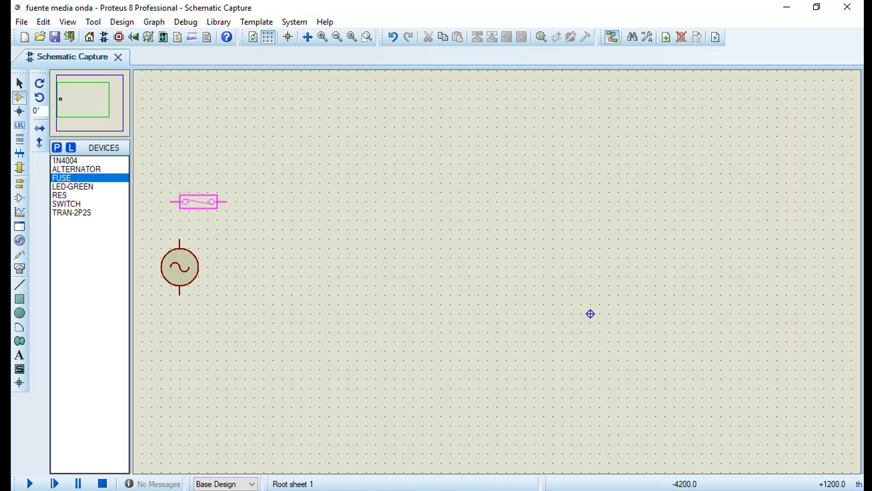
left_click(208, 201)
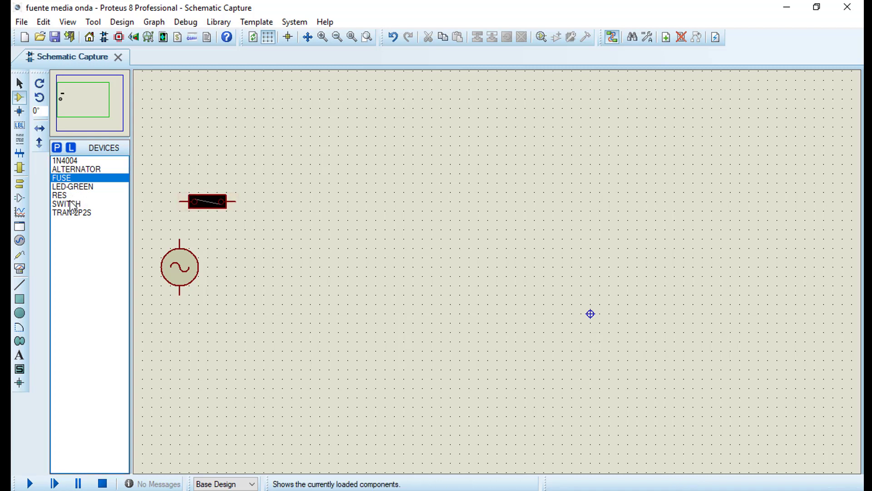
- Place the SWITCH to the right of the fuse and the TRAN-2P2S transformer farther right, slightly lower
left_click(67, 204)
left_click(289, 198)
left_click(287, 199)
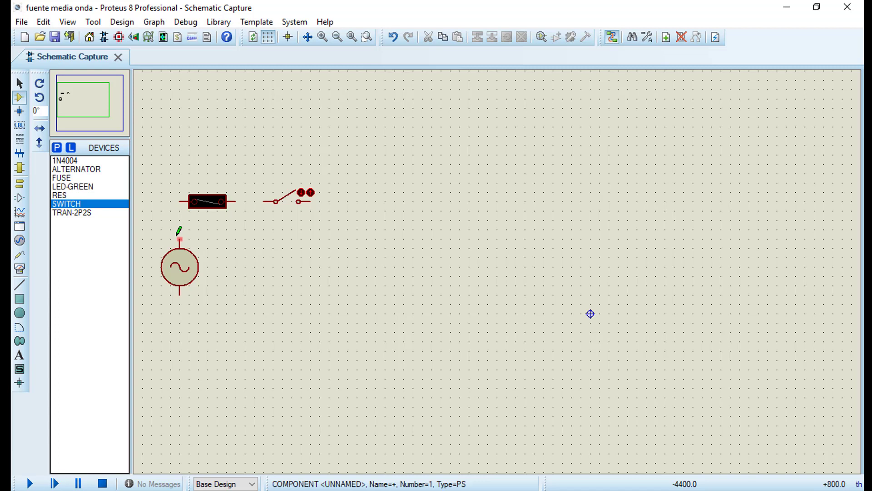
left_click(86, 213)
left_click(367, 226)
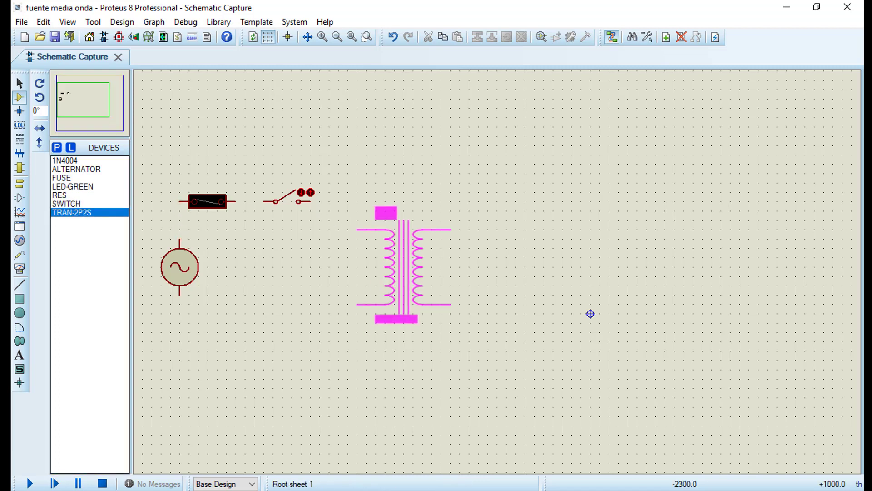
left_click(413, 257)
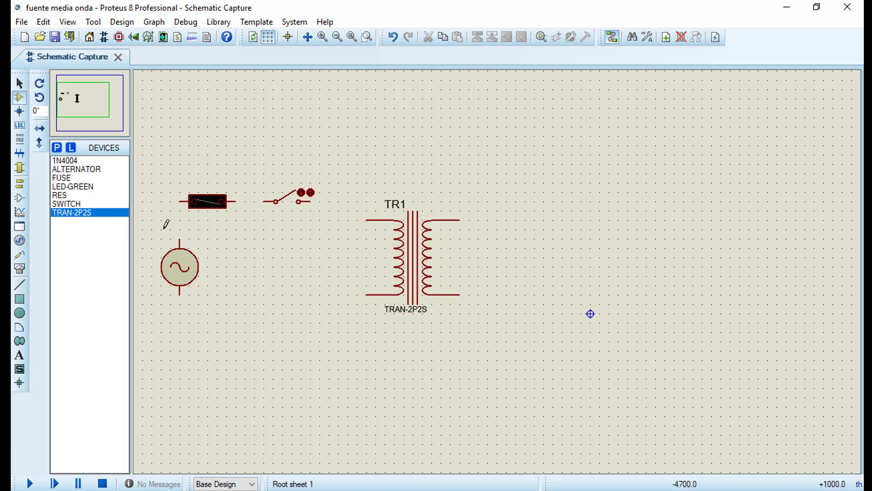
- Wire the alternator's upper pin through the fuse and switch in series to the transformer's upper primary pin
left_click(179, 237)
left_click(180, 201)
left_click(236, 201)
left_click(265, 201)
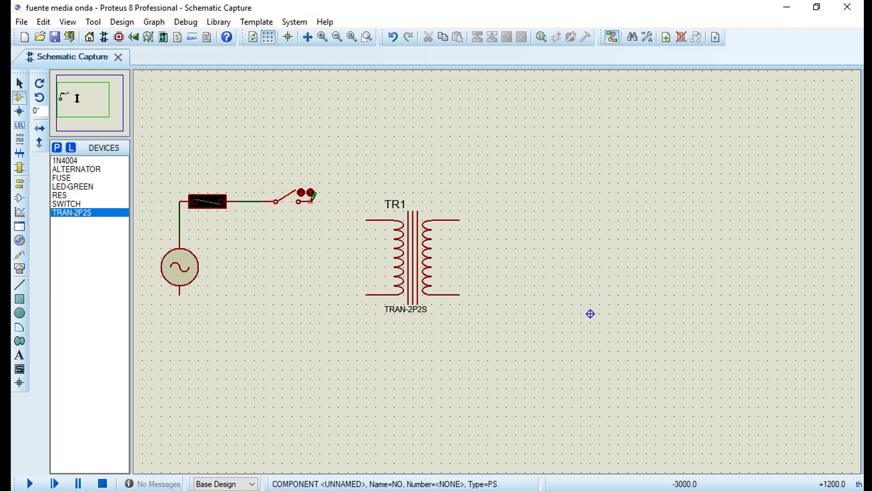
left_click(311, 200)
left_click(367, 219)
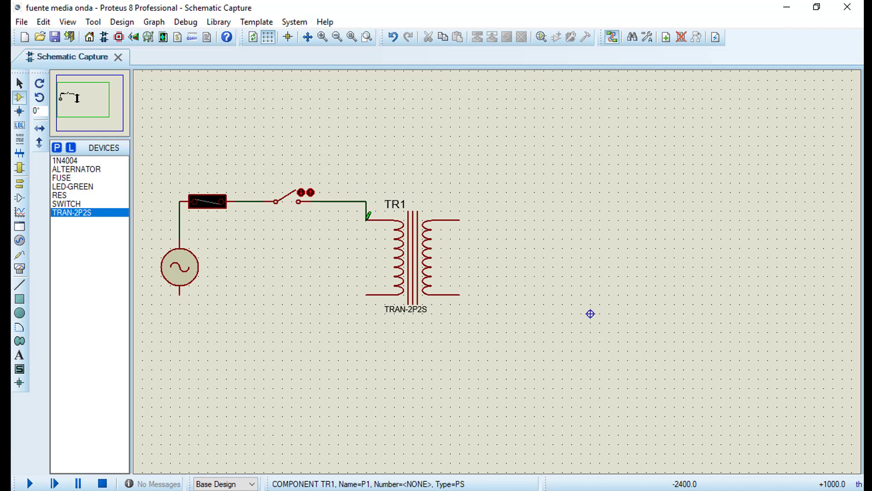
- Wire the alternator's lower pin to the transformer's lower primary pin, routing the wire below both parts
left_click(181, 294)
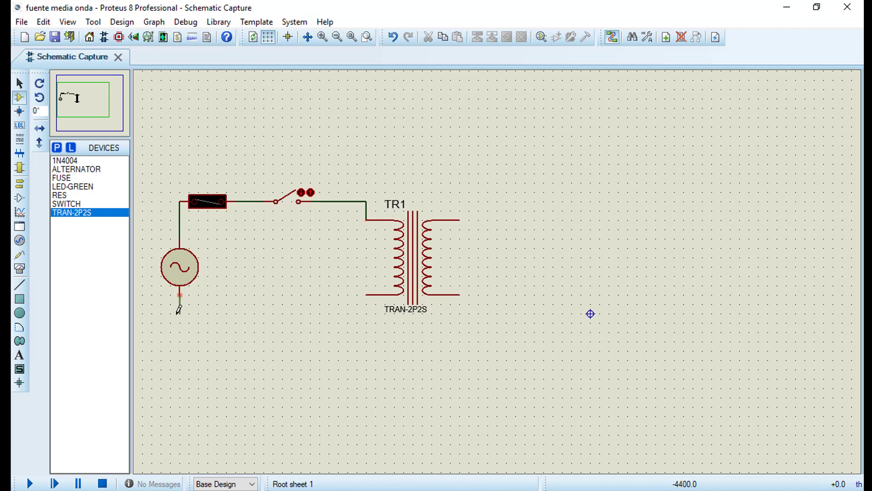
left_click(180, 313)
left_click(366, 314)
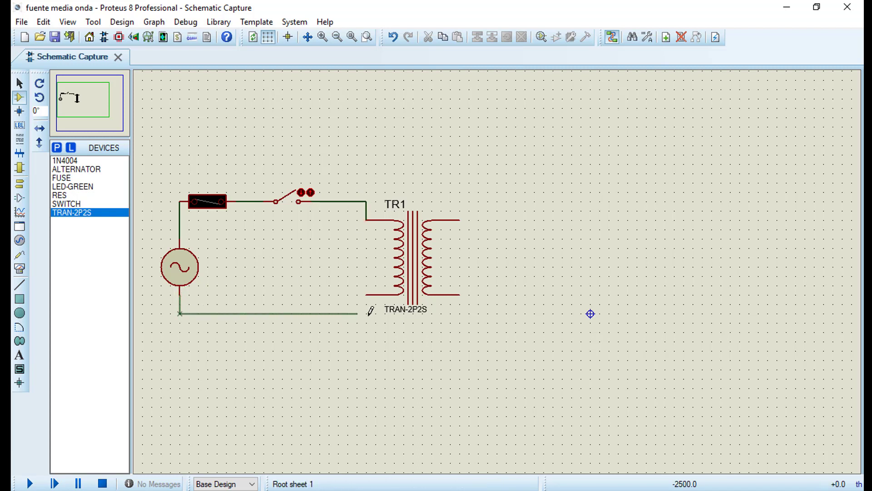
left_click(367, 294)
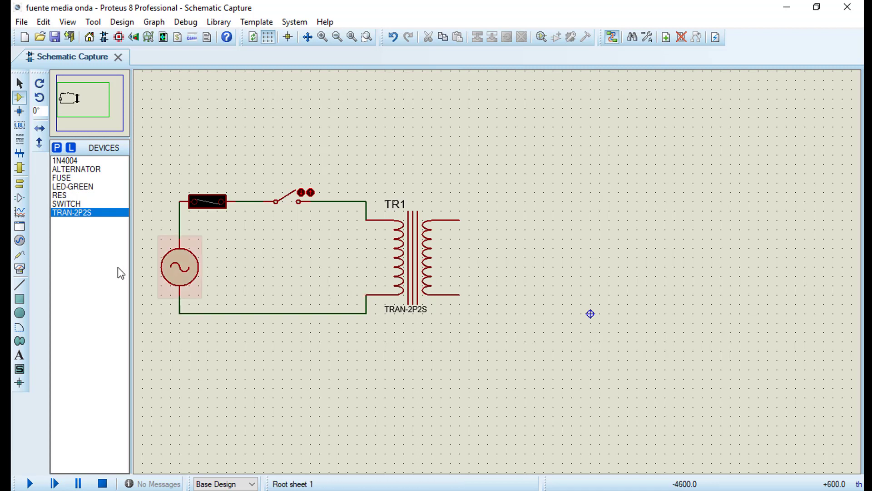
- Place an OSCILLOSCOPE instrument above the transformer and to its right
left_click(20, 269)
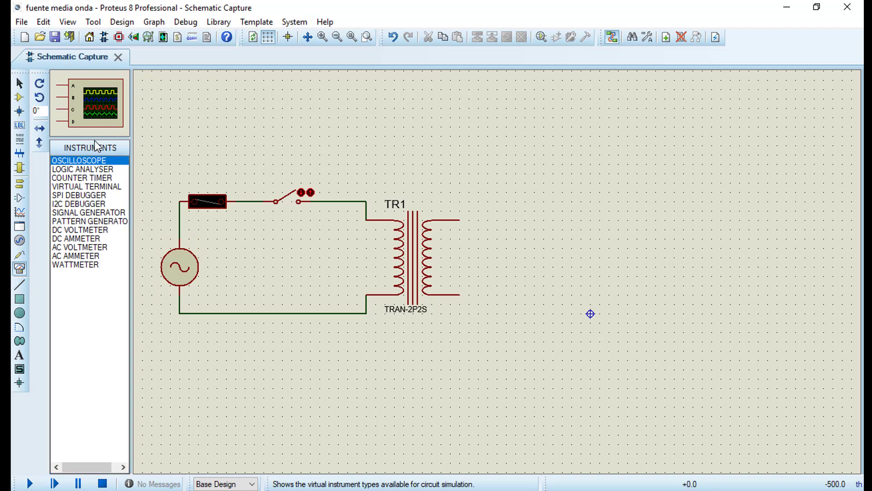
left_click(551, 127)
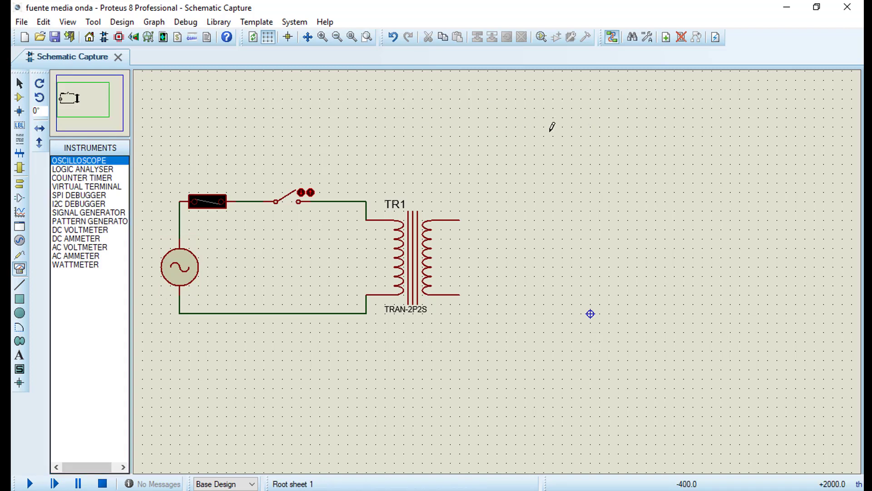
left_click(545, 127)
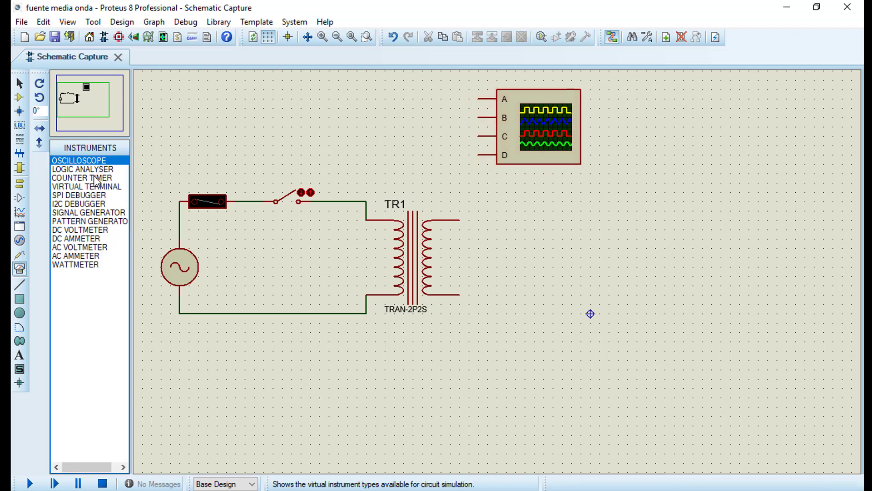
- Place two AC VOLTMETER instruments, one beside the transformer's primary and one beside its secondary
left_click(78, 247)
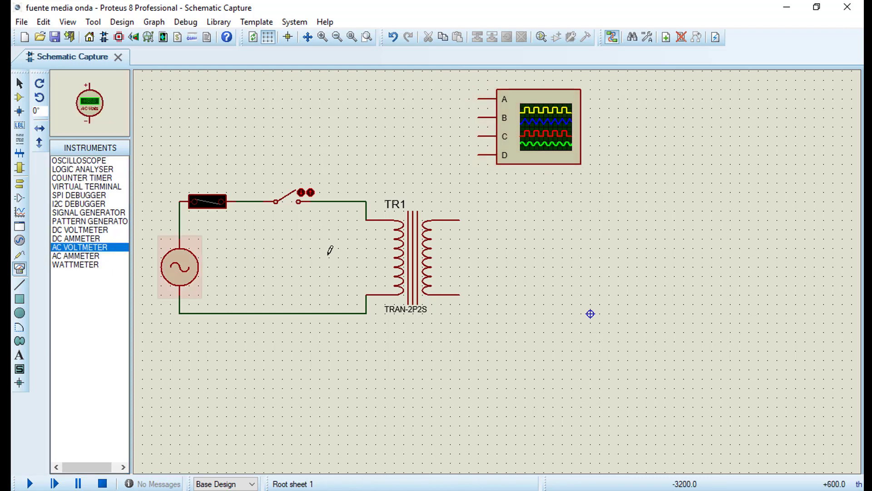
left_click(340, 262)
left_click(343, 263)
left_click(493, 254)
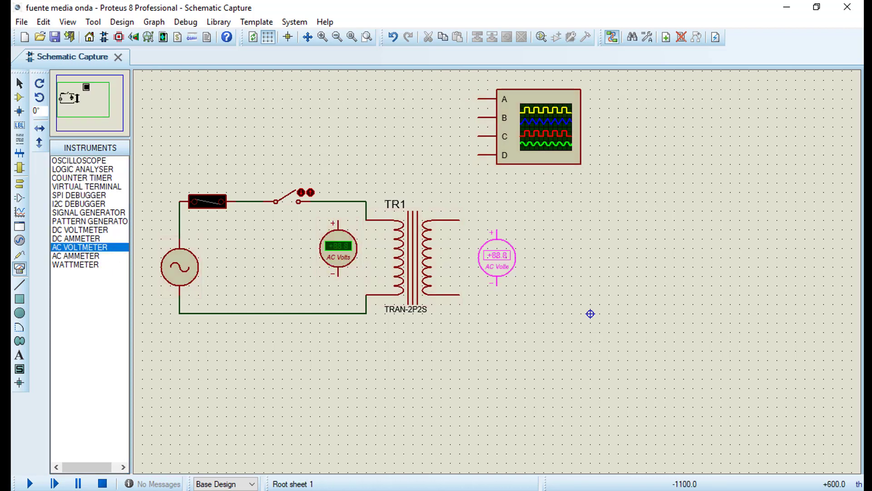
left_click(488, 257)
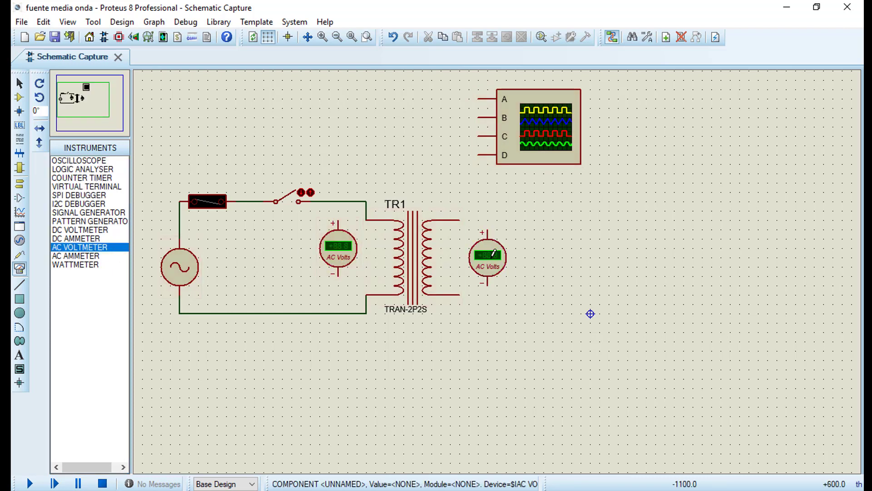
- Connect the primary-side AC voltmeter between the wire after the switch and the lower return wire
left_click(338, 218)
left_click(338, 201)
left_click(338, 275)
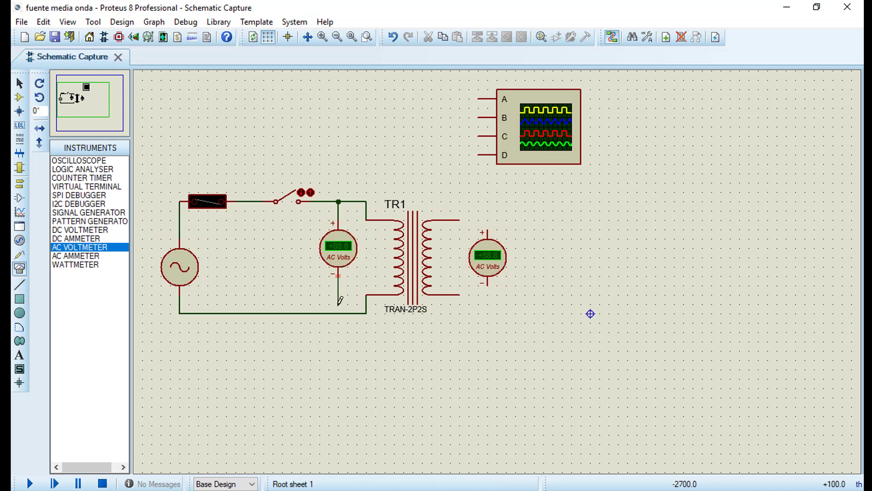
left_click(338, 313)
- Connect the secondary-side AC voltmeter across the transformer's upper and lower secondary pins
left_click(461, 220)
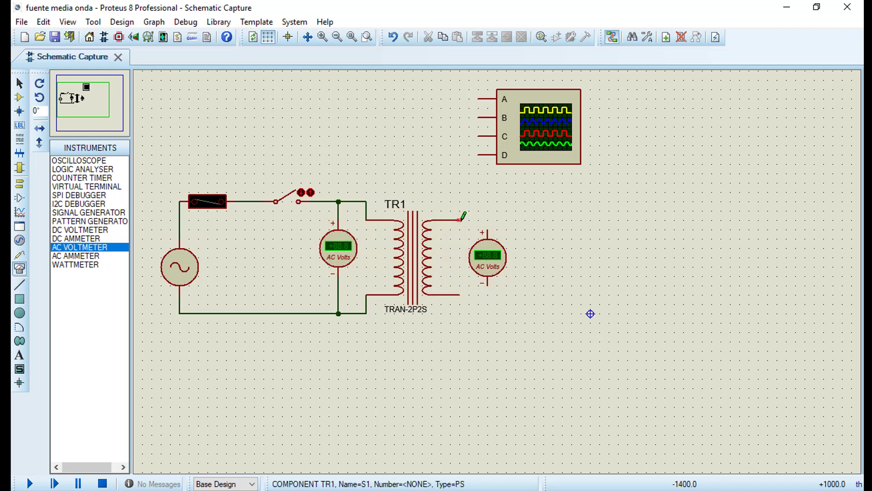
left_click(487, 230)
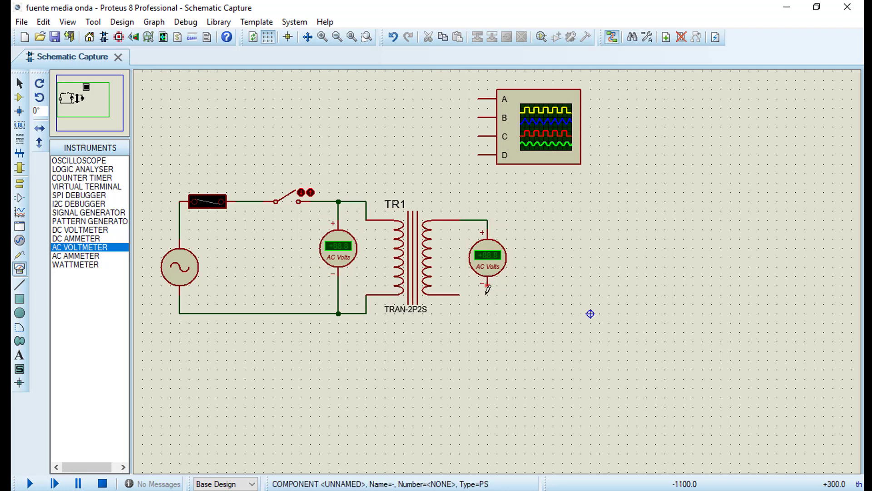
left_click(487, 286)
left_click(460, 295)
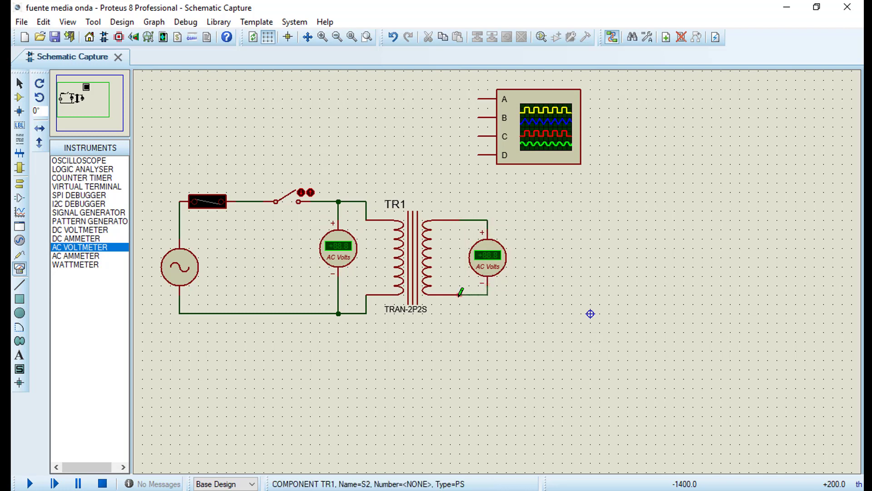
- Wire oscilloscope channel B to the transformer's upper secondary pin and channel A to the primary wire after the switch
left_click(479, 117)
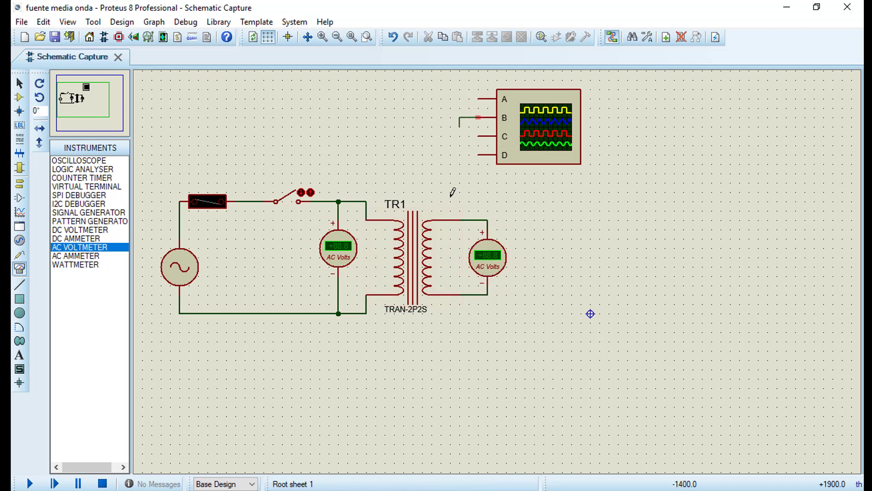
left_click(460, 220)
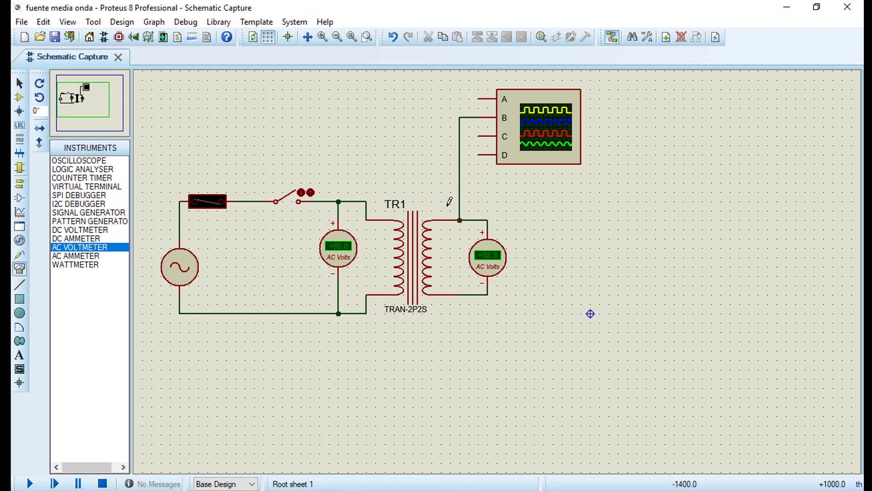
left_click(478, 97)
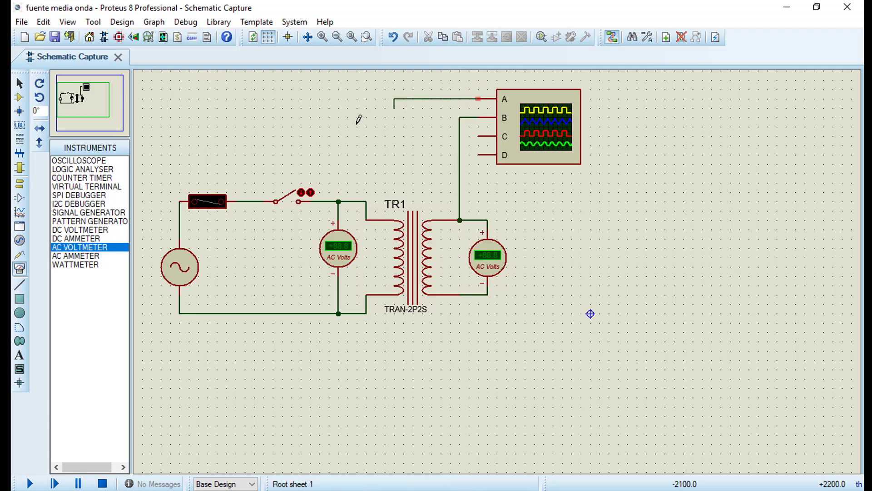
left_click(325, 201)
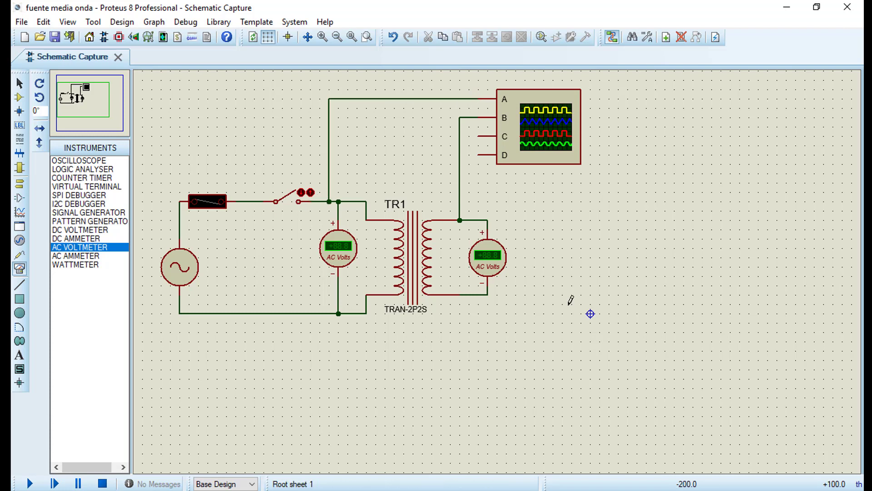
- Set the alternator's amplitude to 169.70V and its frequency to 60Hz
double_click(185, 277)
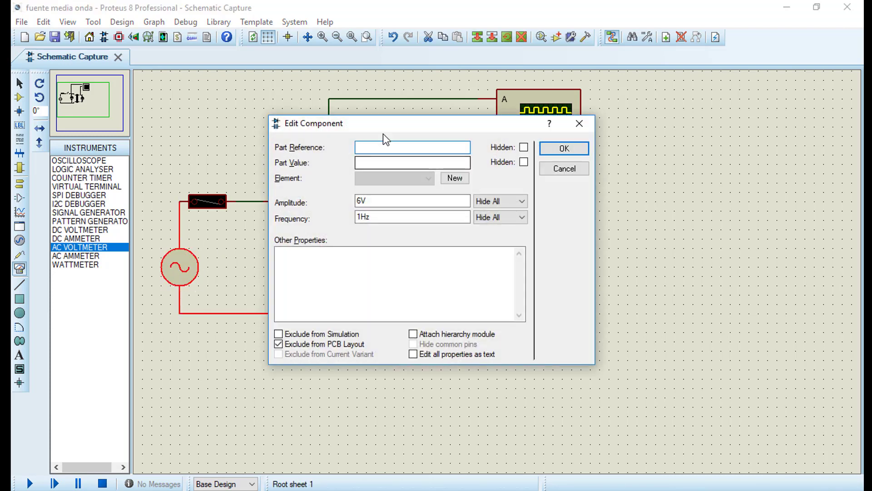
left_click_drag(387, 119, 469, 145)
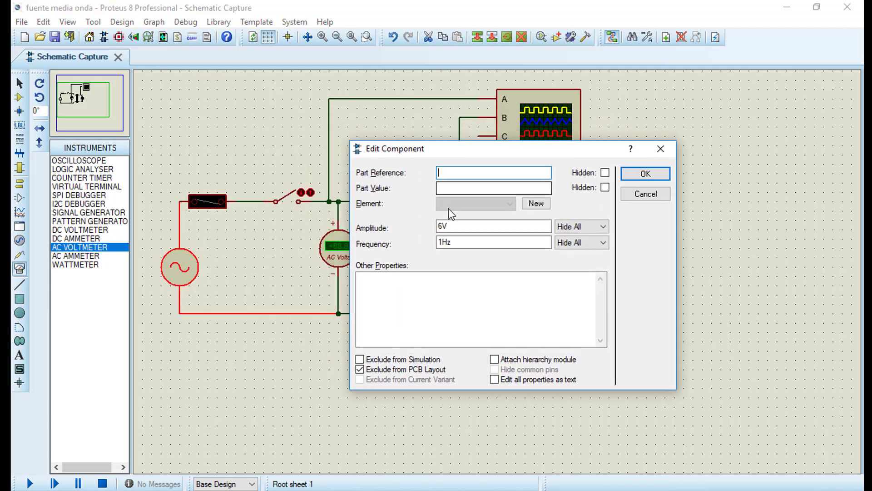
left_click(440, 228)
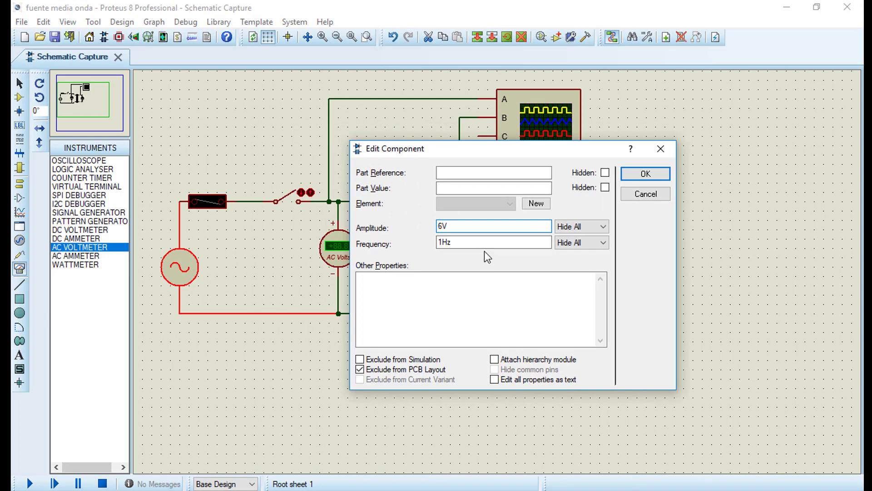
type("169.70")
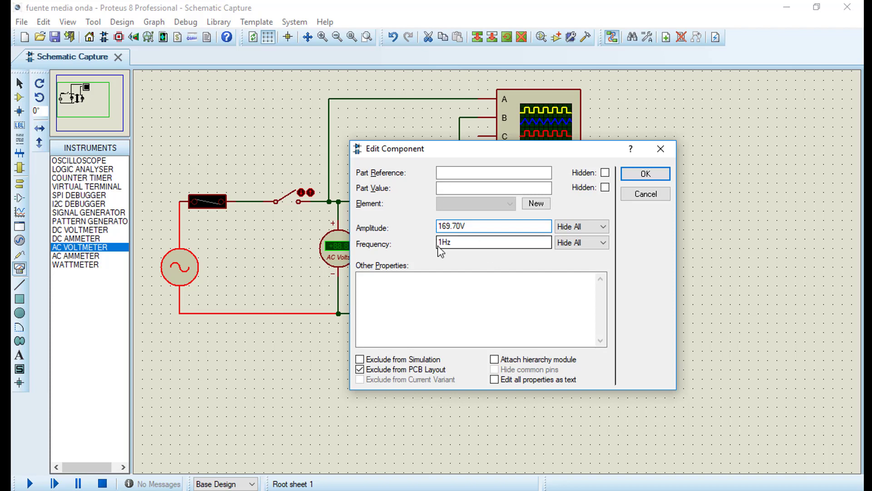
left_click(463, 245)
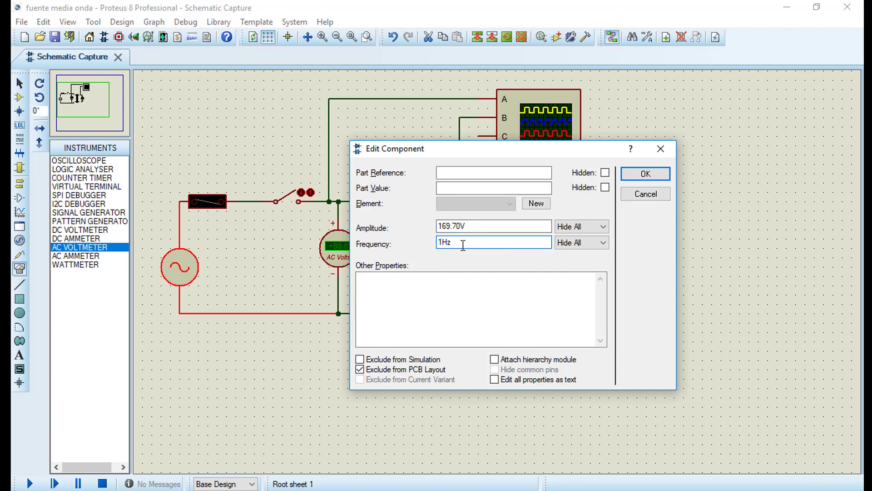
key("Home")
type("60")
key("Delete")
left_click(643, 174)
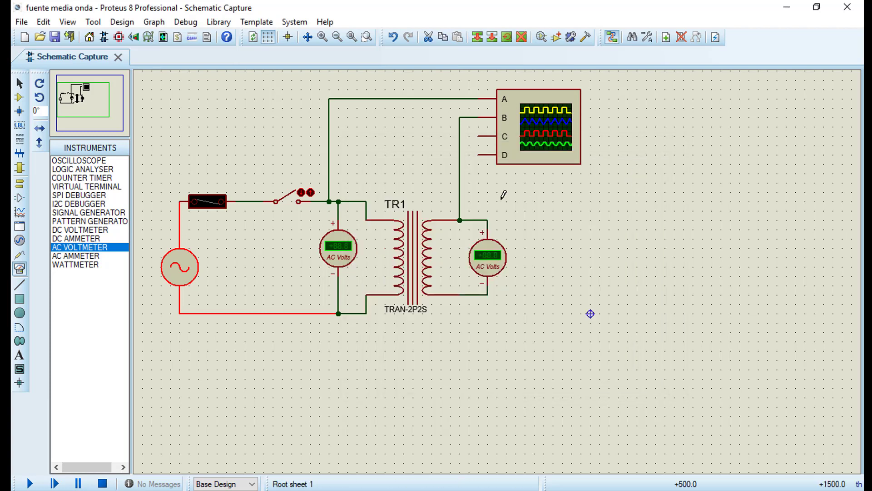
- Set the fuse's rated current to 2.5A
double_click(205, 212)
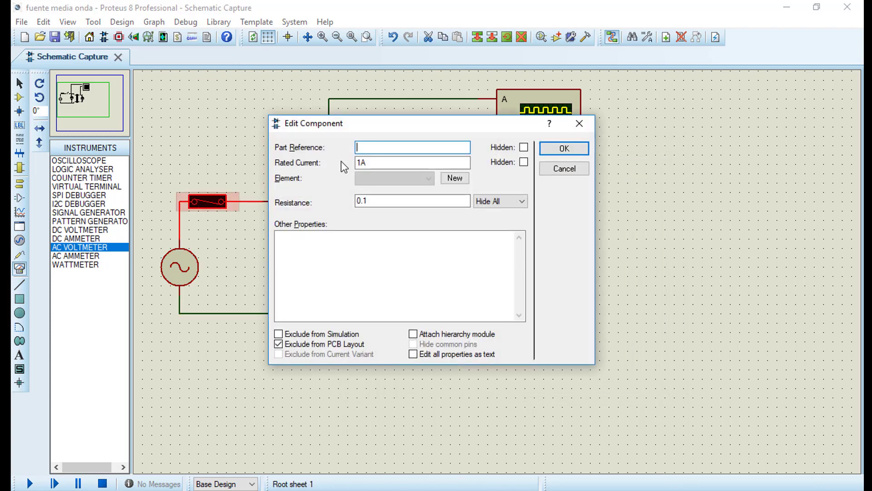
left_click(359, 159)
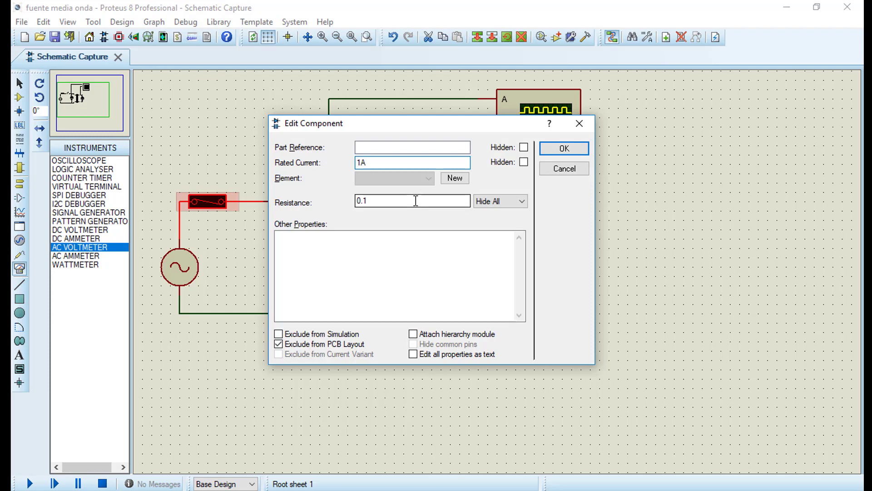
type("2.5")
key("Delete")
key("Delete")
type("A")
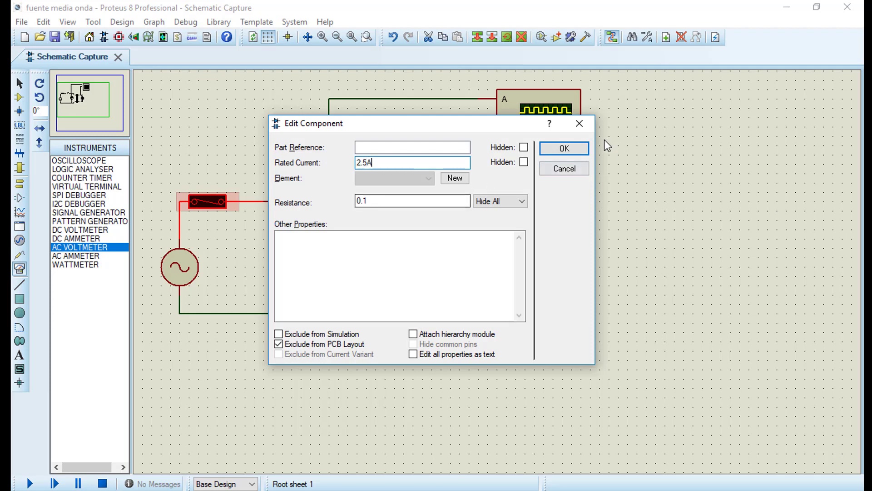
left_click(565, 149)
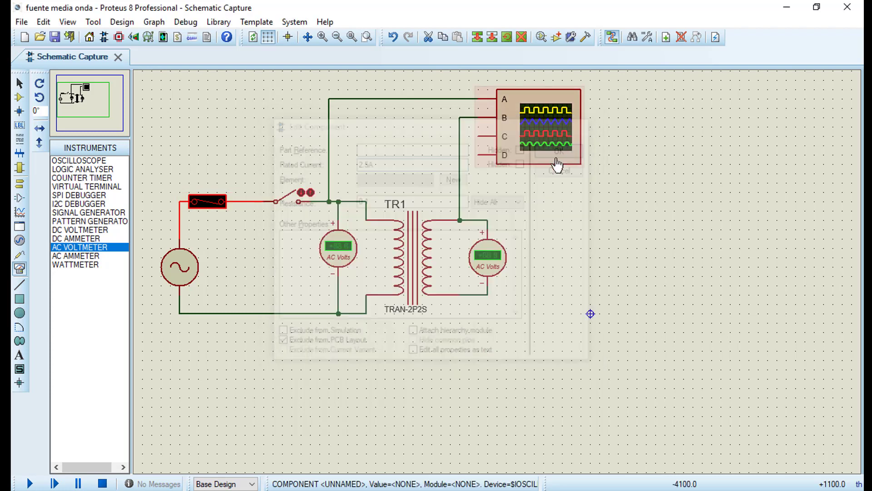
- Open transformer TR1's properties and calculate 6 ÷ 120 in the Windows Calculator
double_click(411, 249)
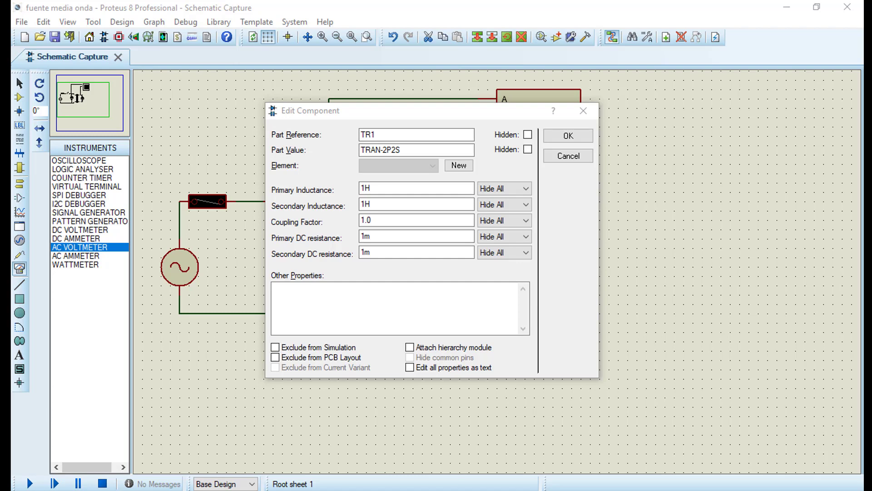
left_click_drag(398, 111, 283, 104)
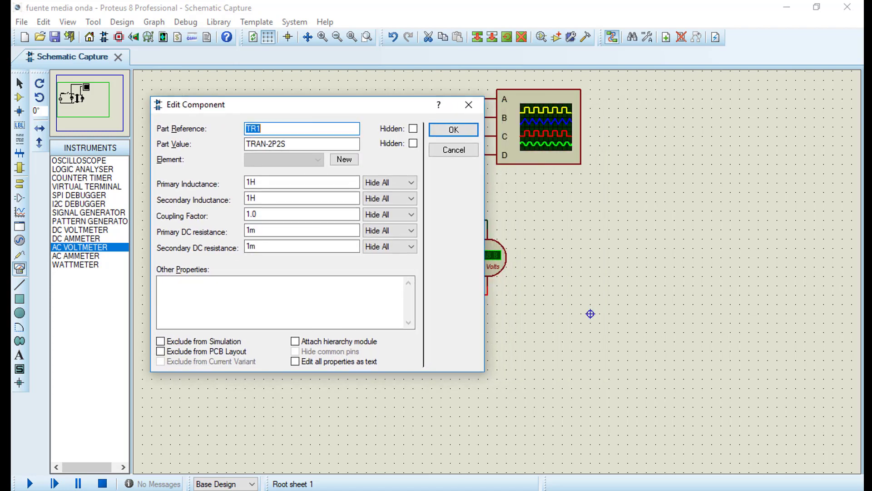
left_click(440, 378)
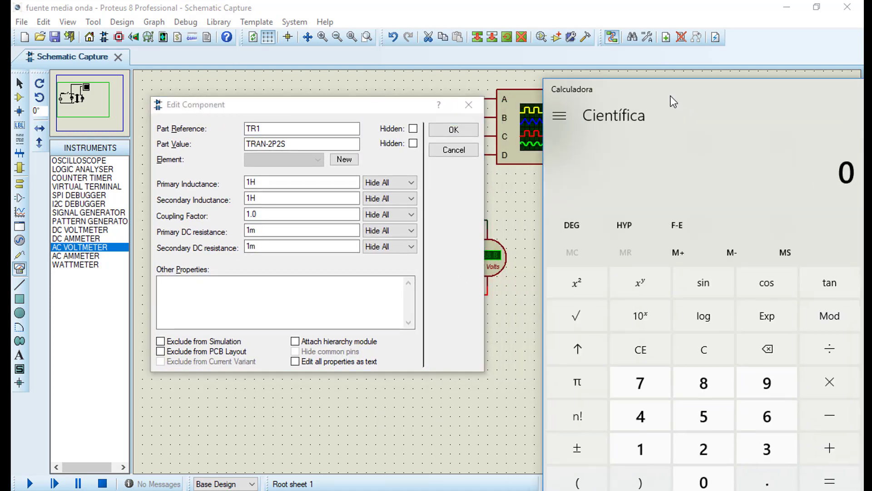
left_click_drag(651, 91, 625, 73)
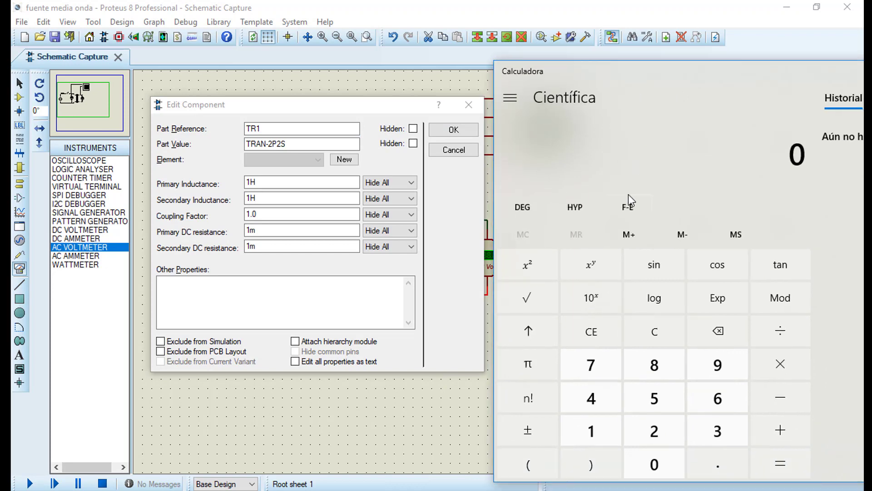
left_click(718, 401)
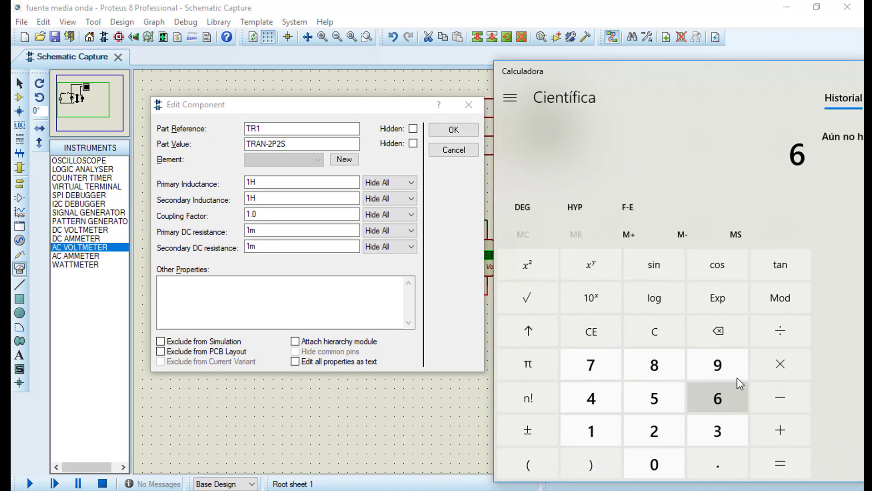
key("slash")
left_click(591, 431)
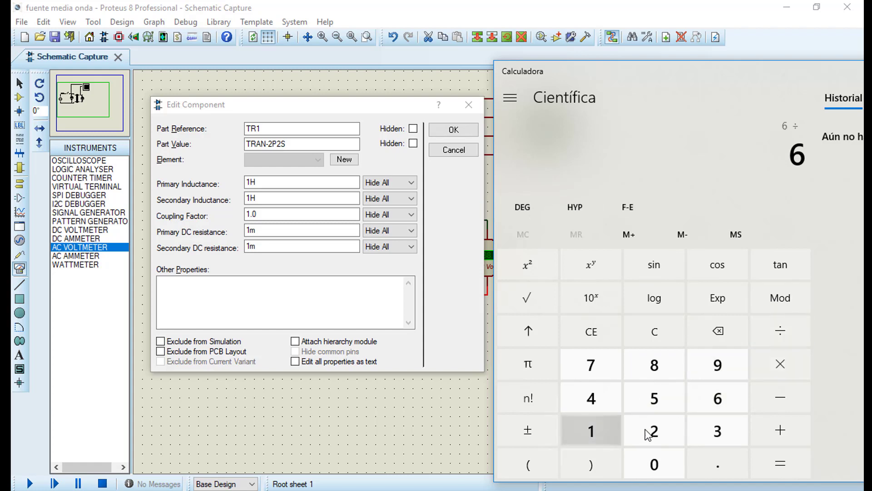
left_click(654, 431)
left_click(654, 464)
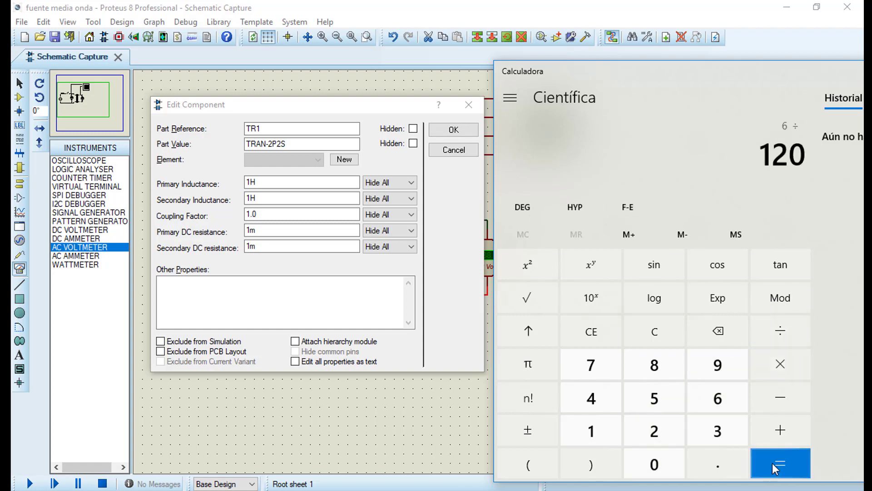
key("Return")
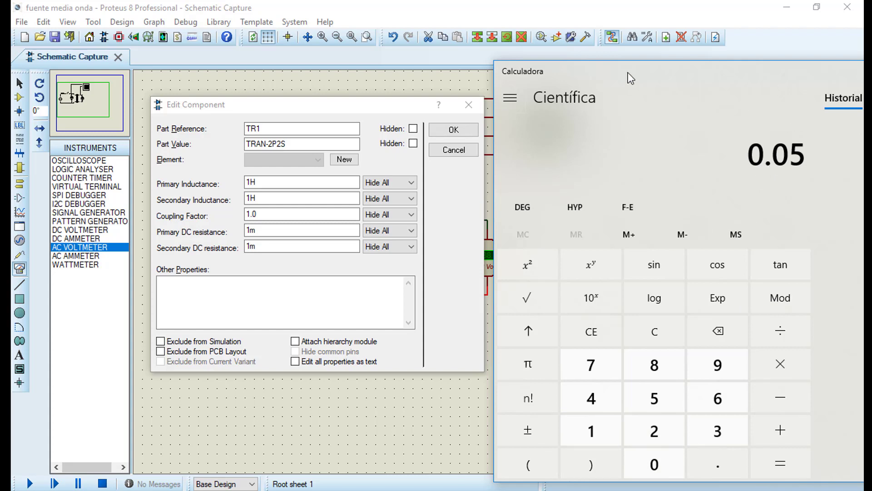
- Set transformer TR1's coupling factor to 0.05 and apply the change
left_click(397, 114)
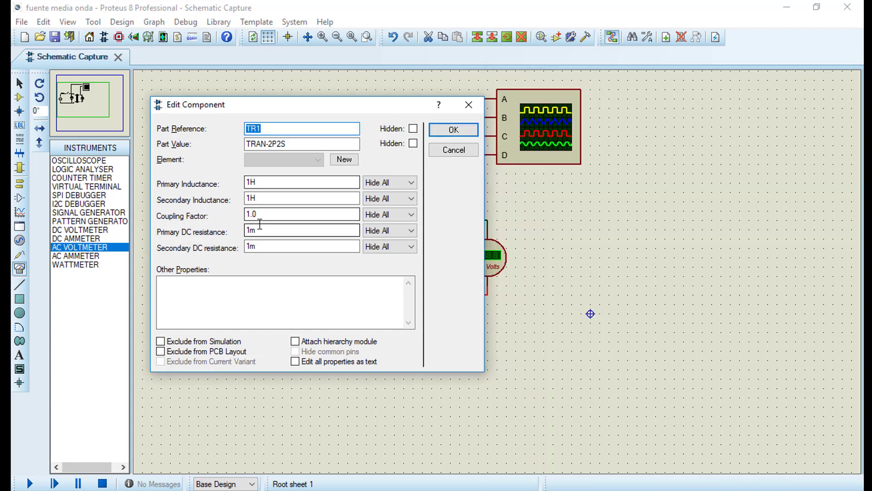
left_click_drag(264, 214, 227, 213)
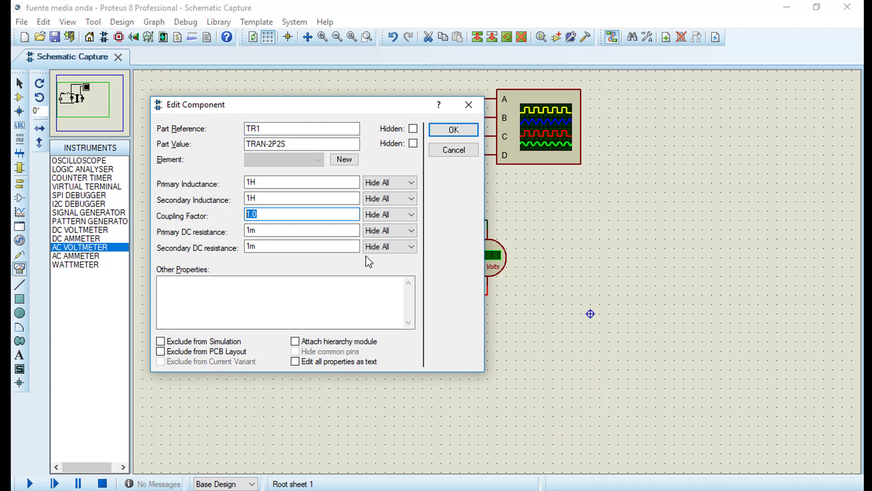
type("0.05")
left_click(453, 130)
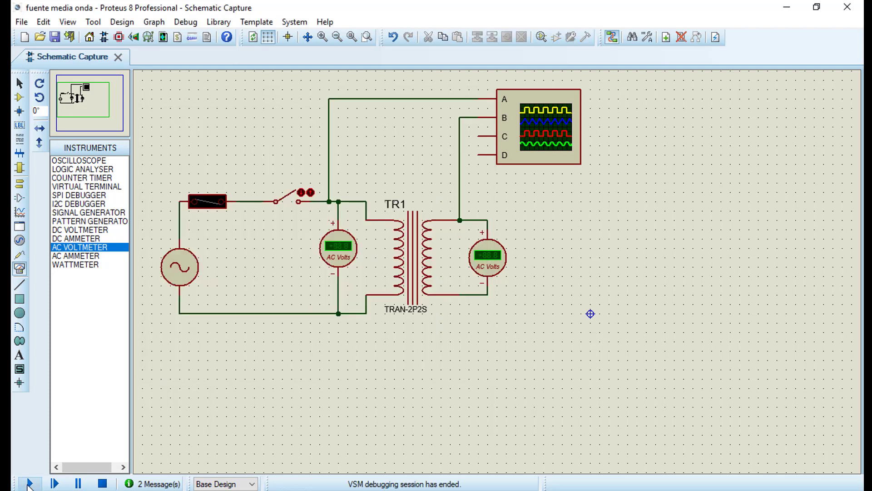
- Run the simulation with the oscilloscope window moved clear of the circuit, and close the switch
left_click(29, 484)
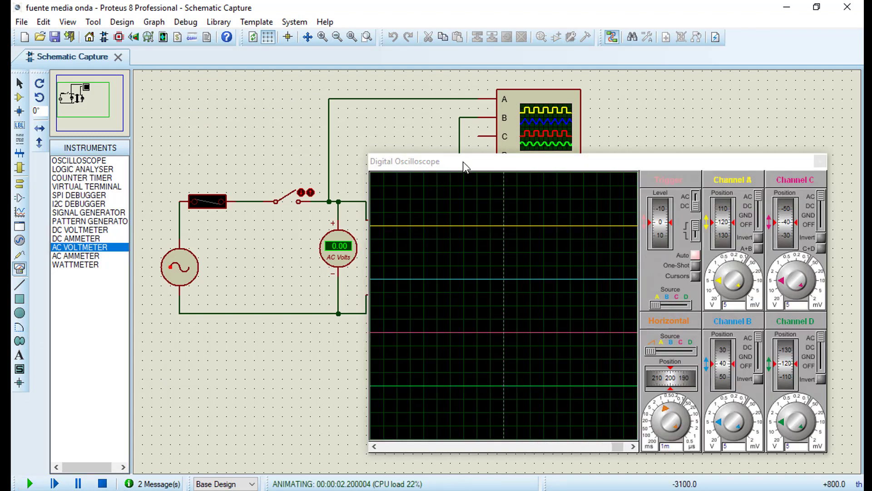
left_click_drag(462, 162, 555, 186)
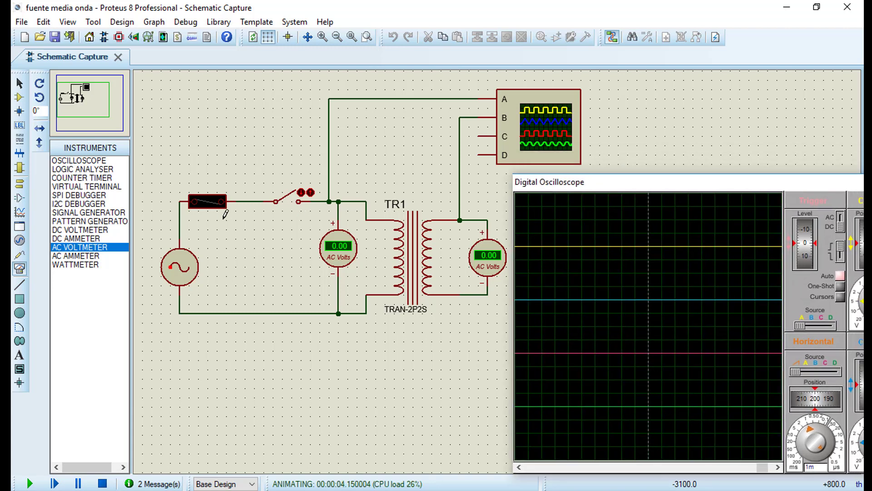
left_click(301, 192)
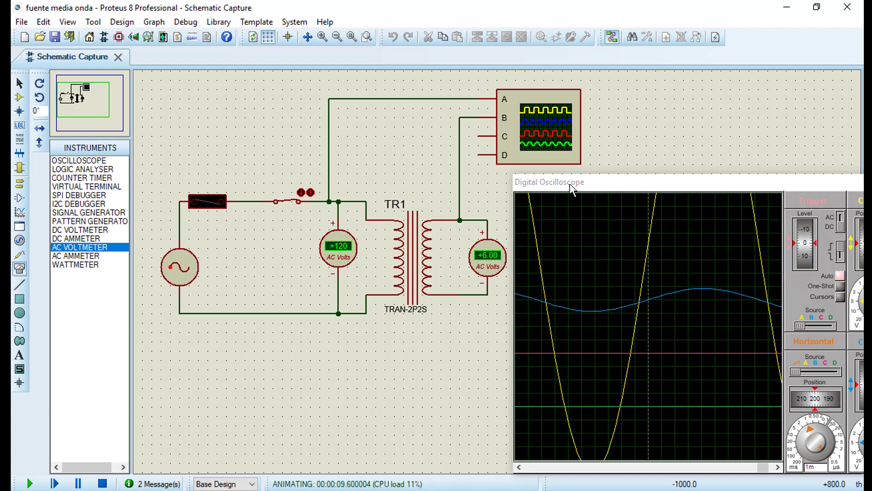
- Set oscilloscope channel A to 10 V per division and its vertical position to 0
left_click_drag(611, 187, 410, 154)
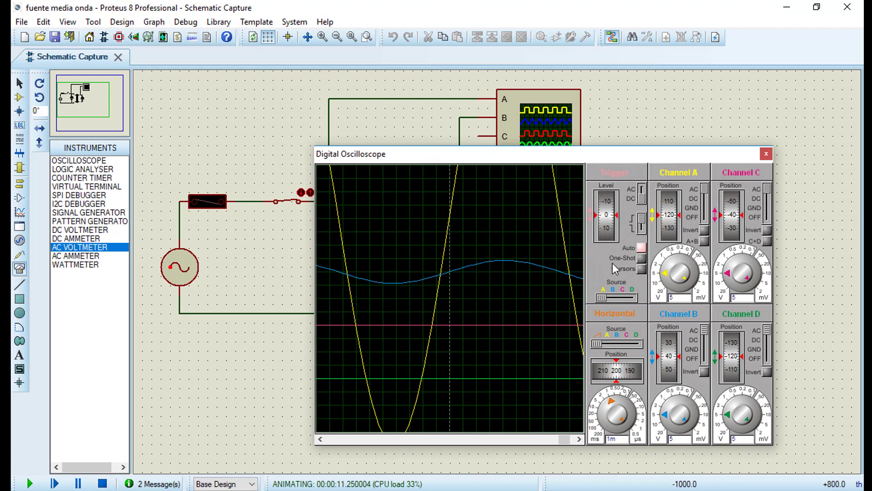
left_click(666, 284)
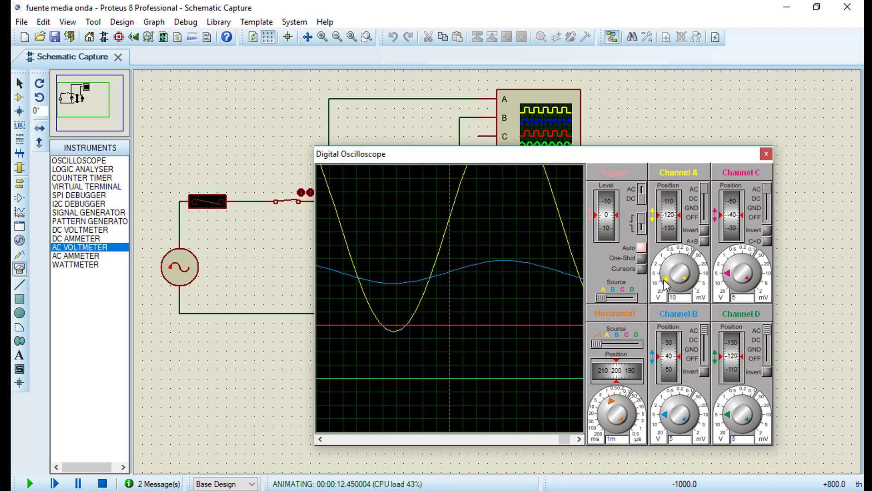
left_click(671, 223)
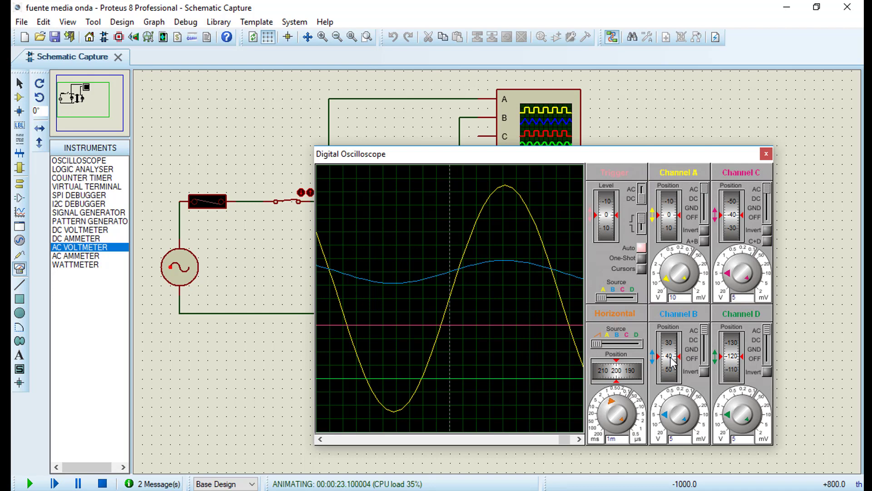
- Set oscilloscope channel B's vertical position to 0 and turn off channels C and D
scroll(672, 362, "down", 4)
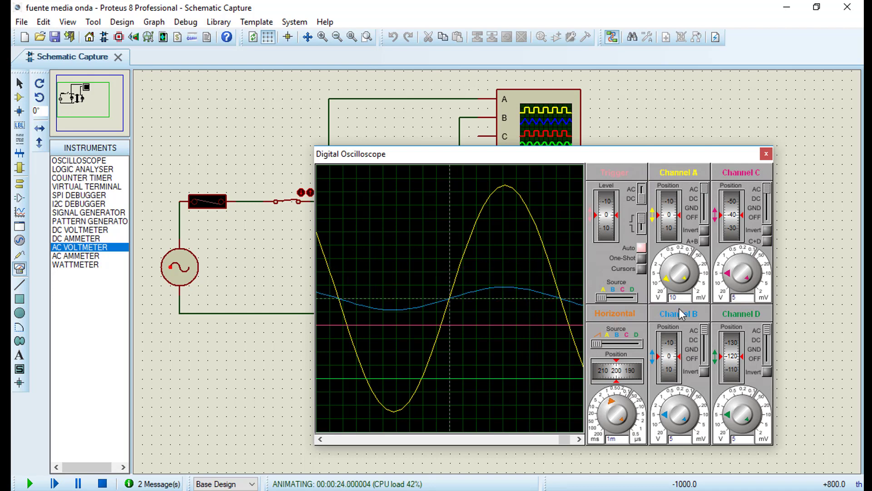
left_click(764, 218)
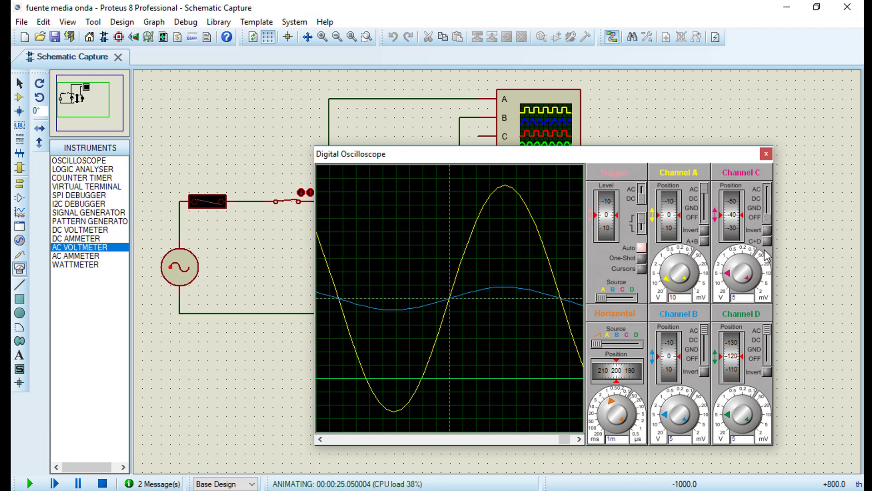
left_click(767, 361)
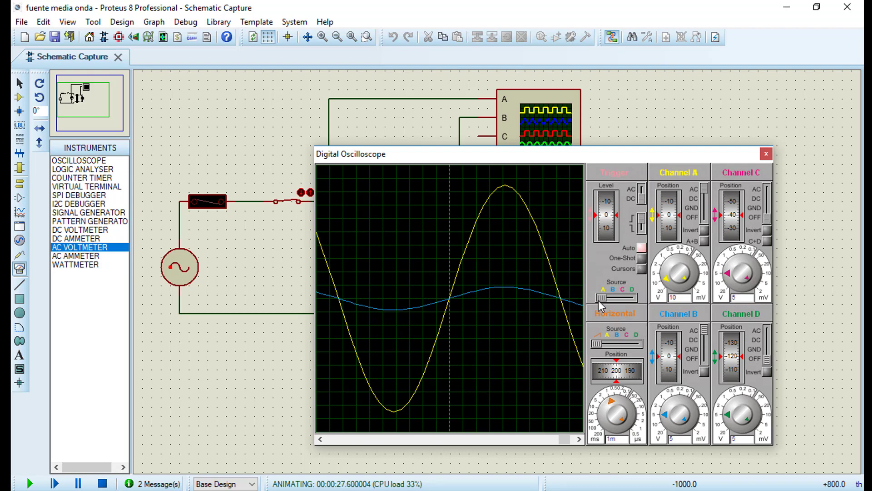
- Enable the oscilloscope cursors and measure channel A's positive peak
left_click(641, 269)
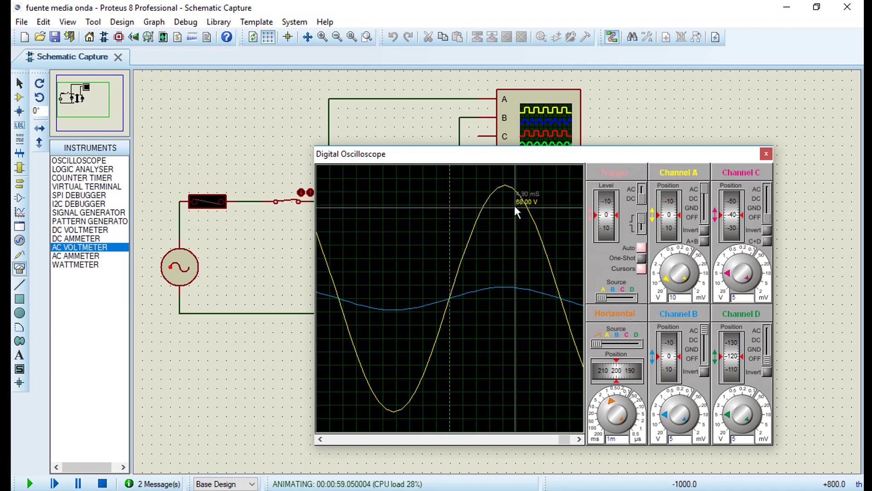
left_click(507, 183)
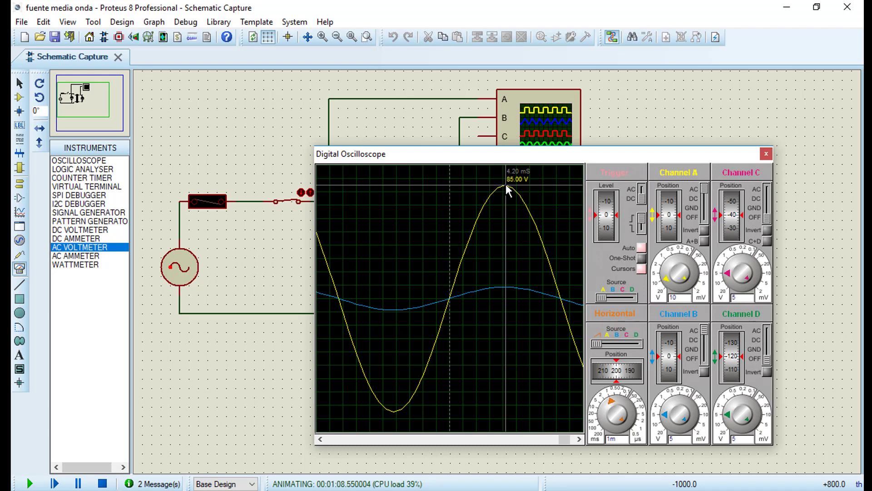
- Set oscilloscope channel B to 1 V per division to measure its peak, and stop the simulation
left_click(662, 412)
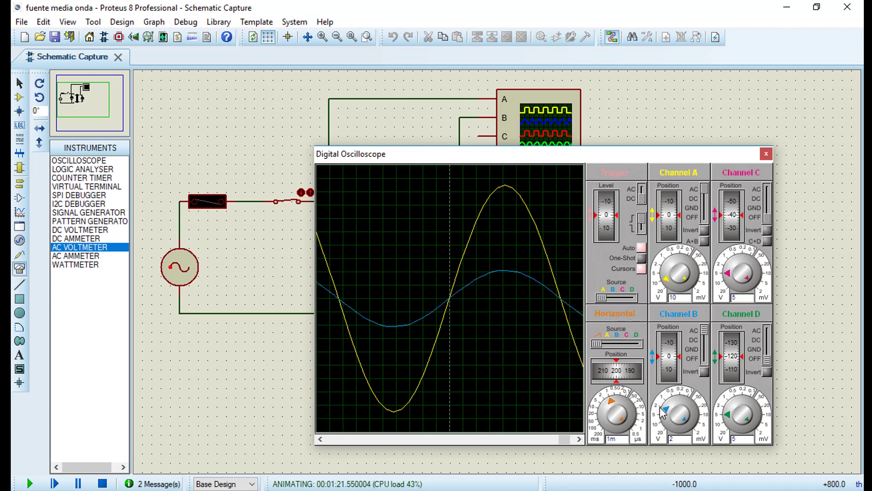
left_click(660, 398)
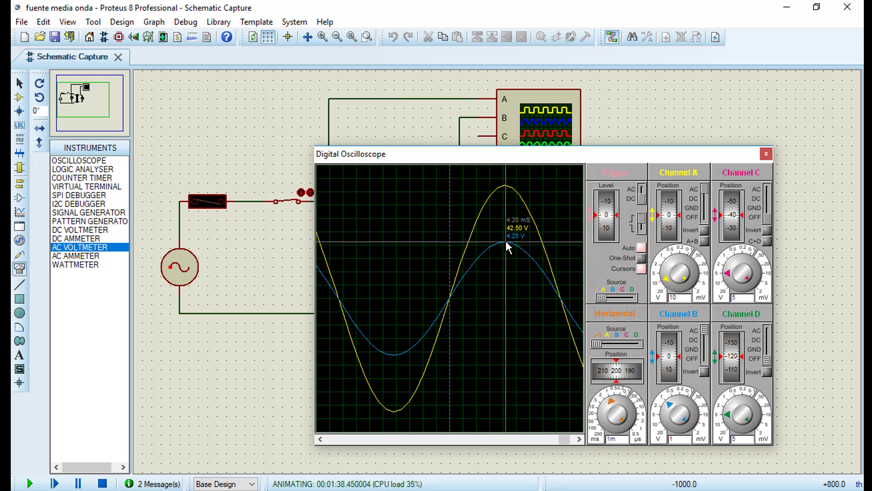
left_click(102, 484)
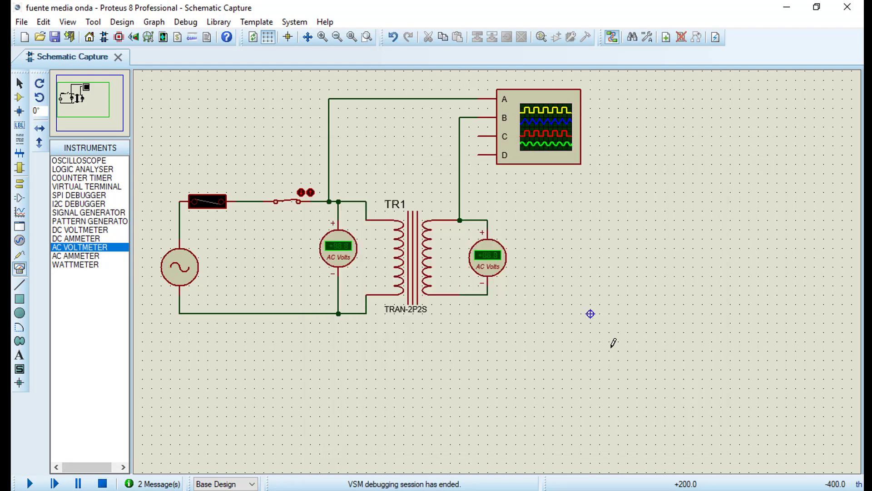
- Place a 1N4004 diode beside the secondary voltmeter and wire its anode to the transformer's upper secondary wire
left_click(15, 96)
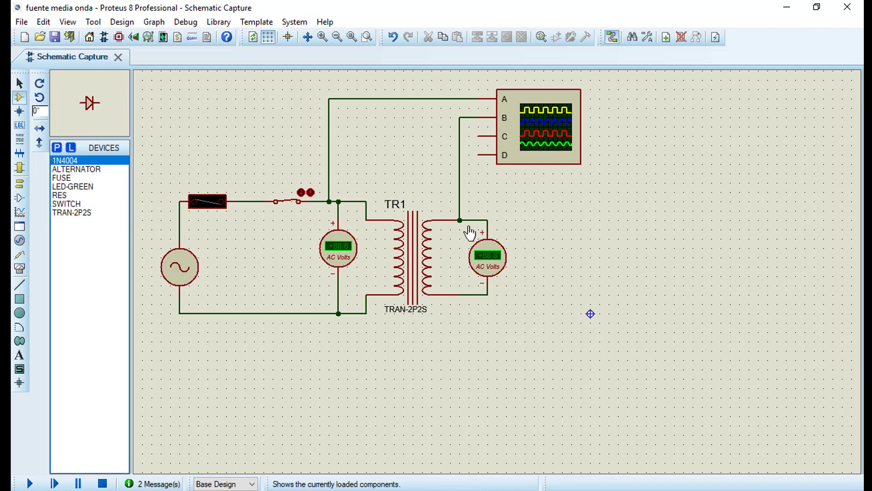
left_click(555, 230)
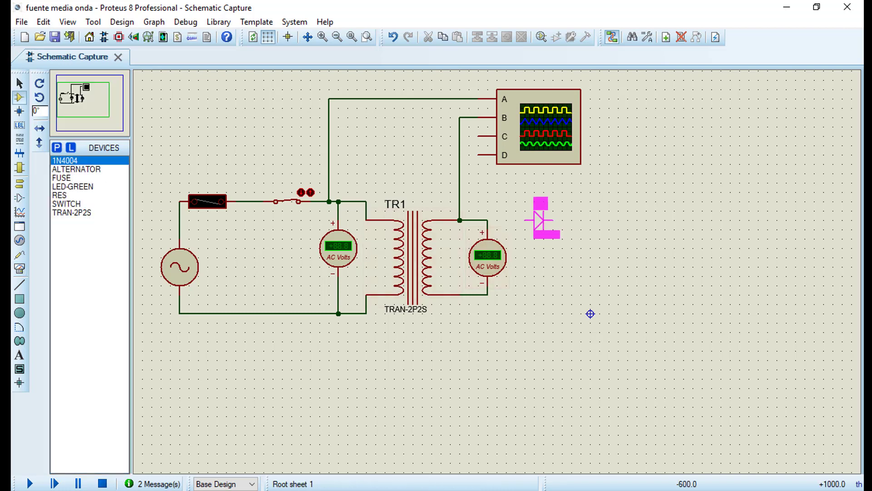
left_click(538, 217)
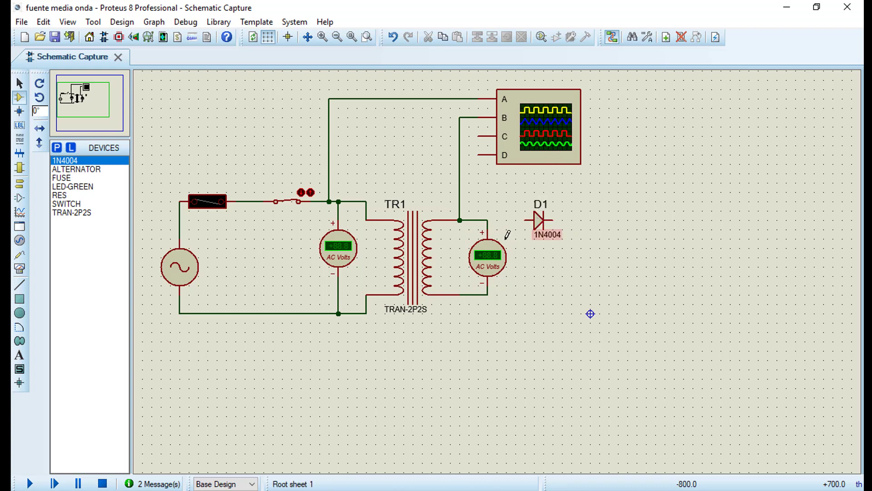
left_click(488, 220)
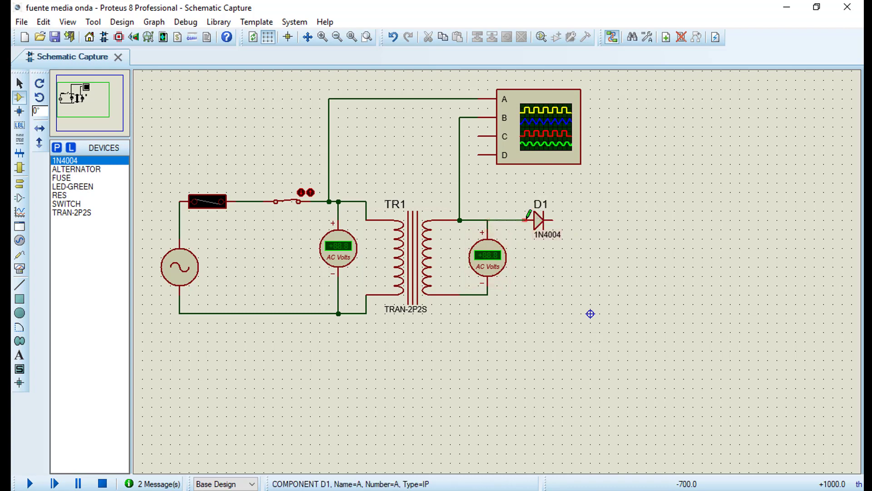
left_click(528, 217)
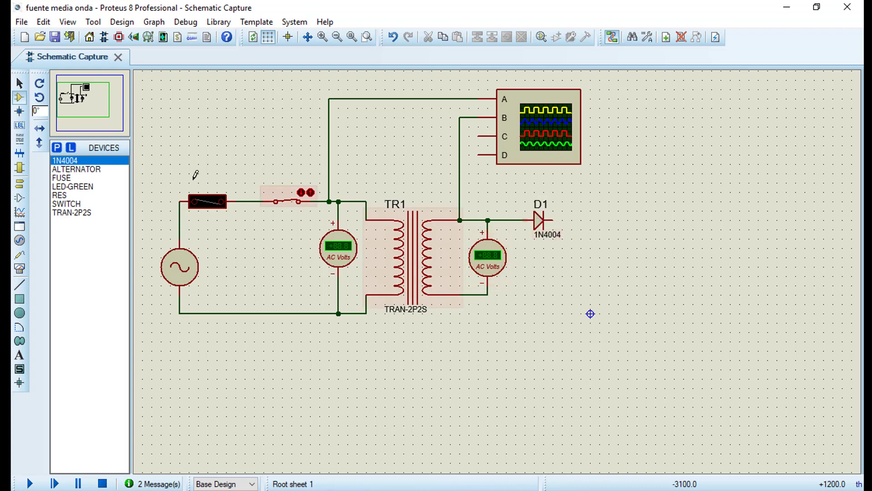
- Place a green LED vertically, just below and beyond the cathode of diode D1
left_click(64, 187)
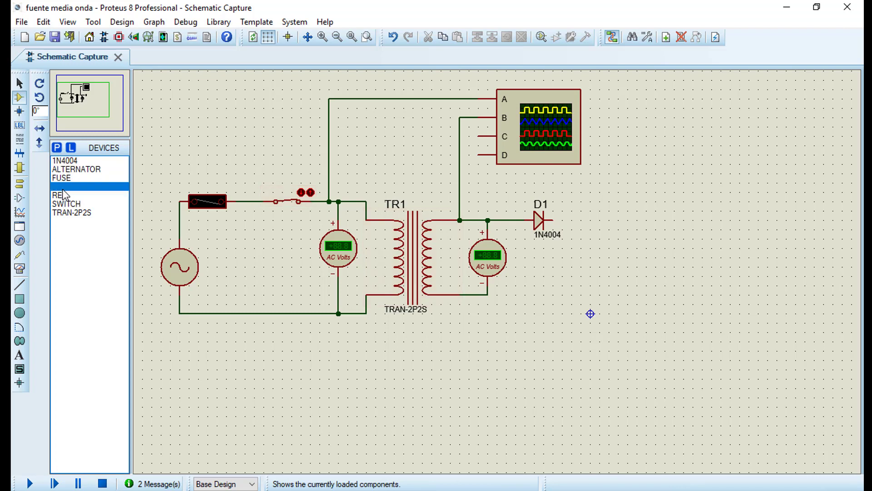
left_click(589, 251)
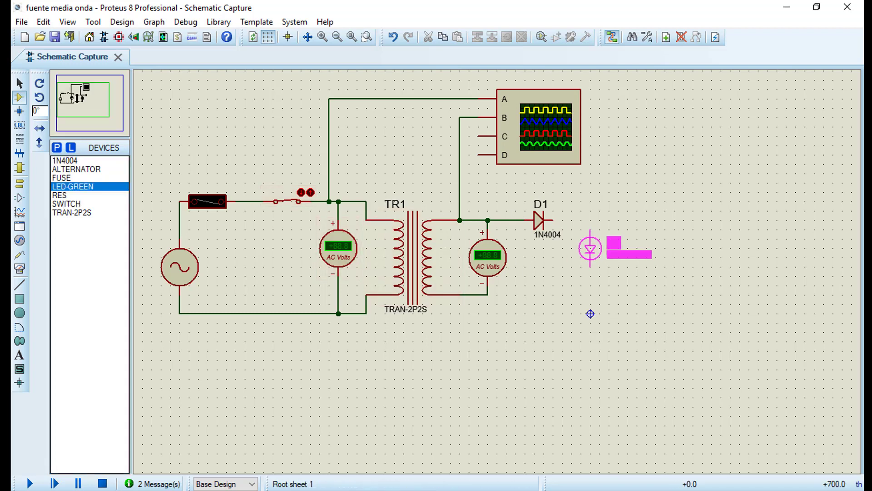
left_click(590, 249)
- Place a resistor below the green LED, rotate it vertically and set its value to 220
left_click(72, 195)
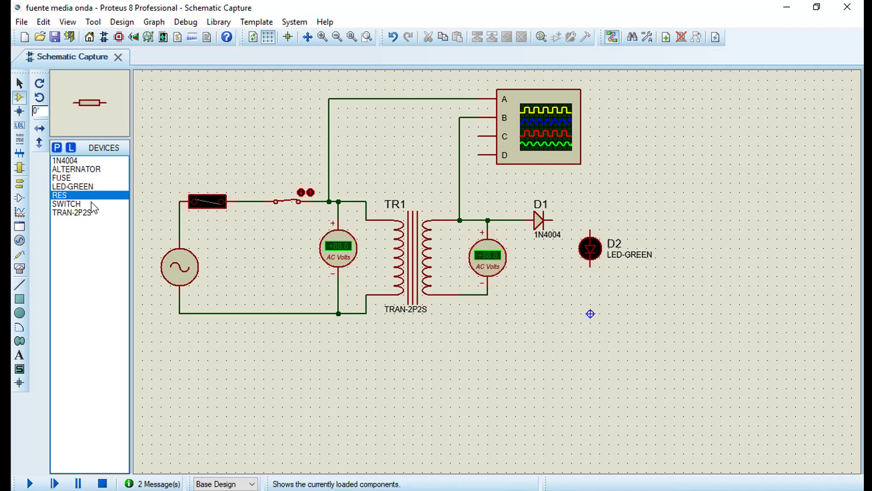
left_click(590, 318)
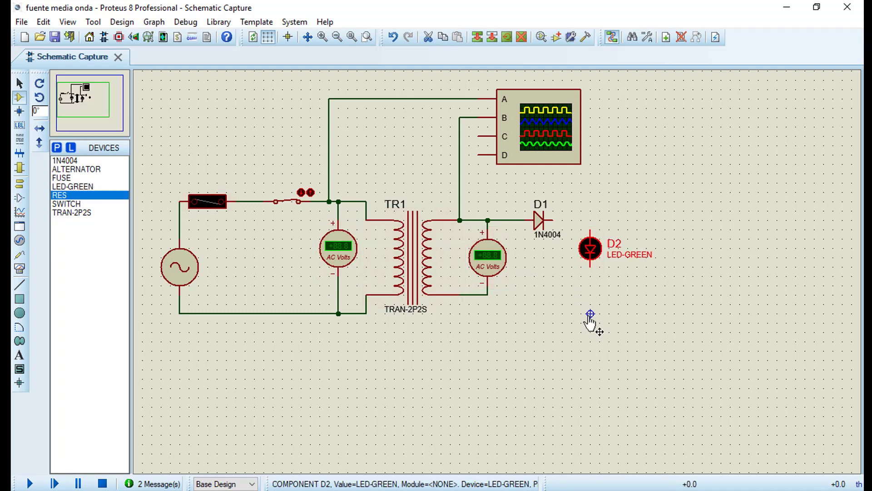
left_click(588, 330)
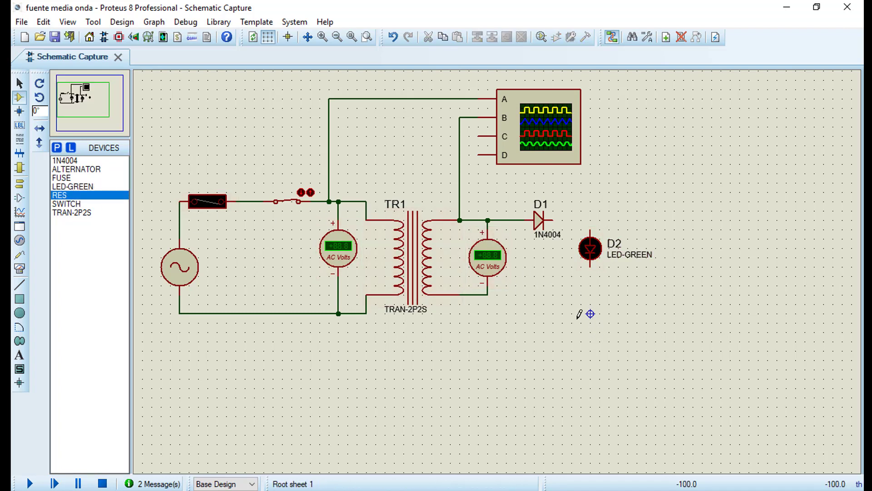
left_click(591, 313)
left_click(579, 313)
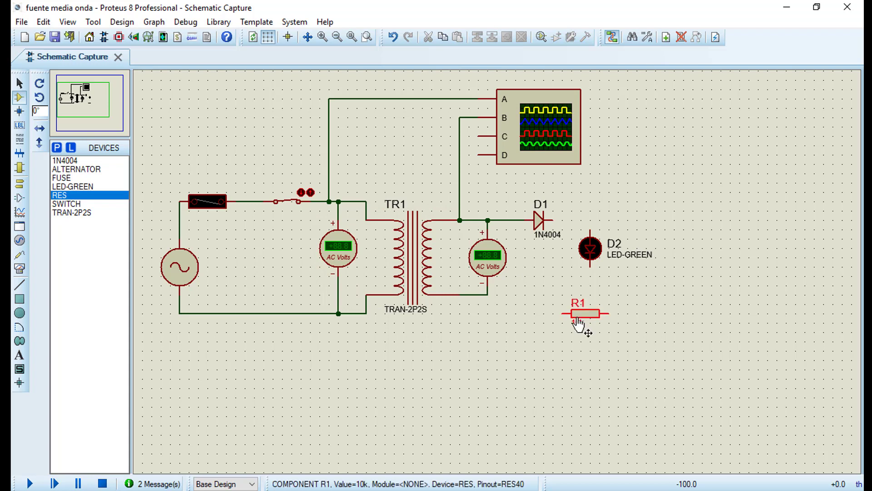
right_click(591, 314)
left_click(640, 185)
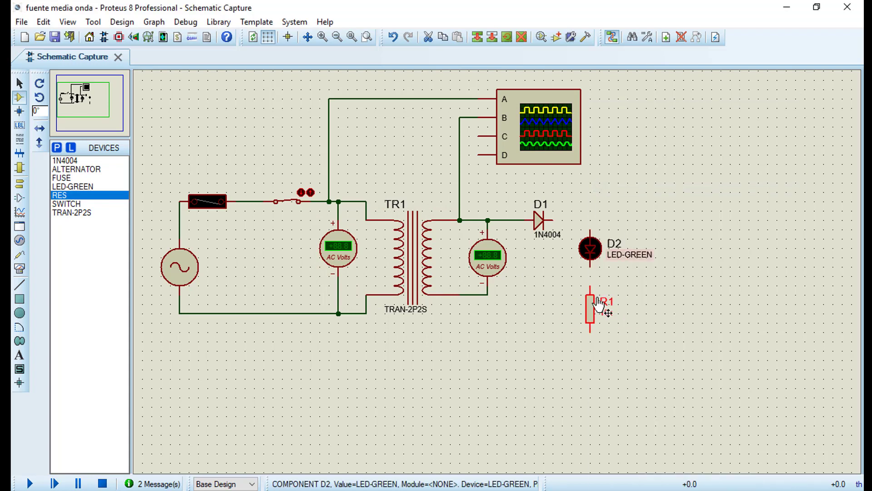
double_click(611, 327)
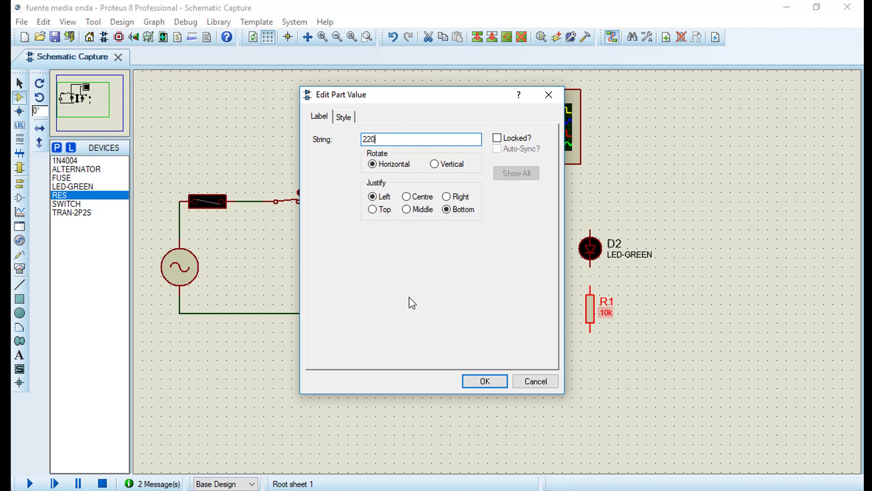
left_click(495, 380)
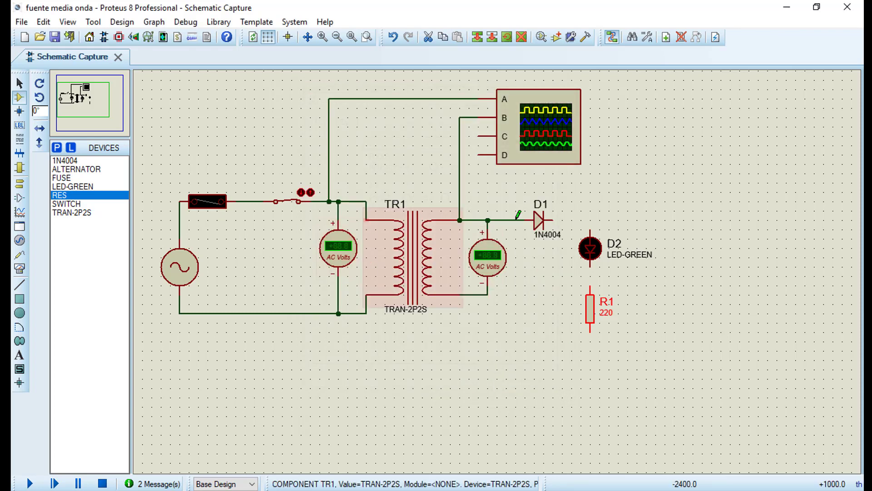
- Wire D1's cathode through the LED and resistor R1 in series, back to the transformer's lower secondary wire
left_click(554, 220)
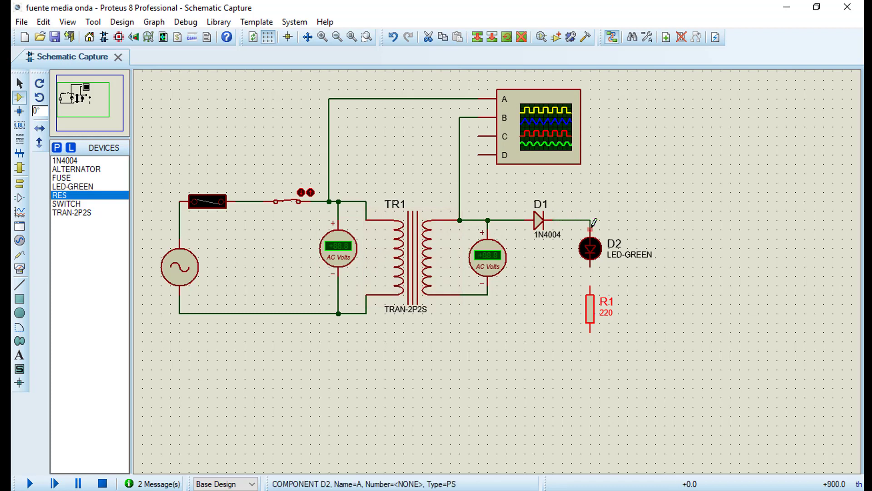
left_click(590, 230)
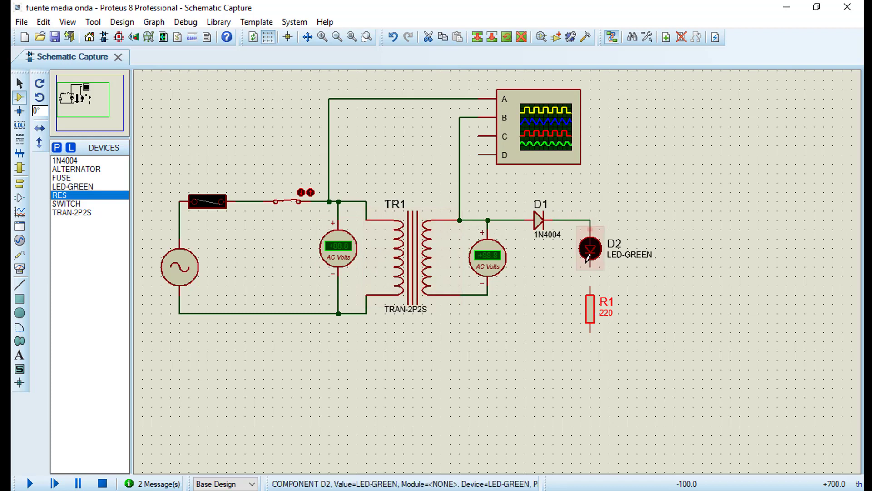
left_click(591, 284)
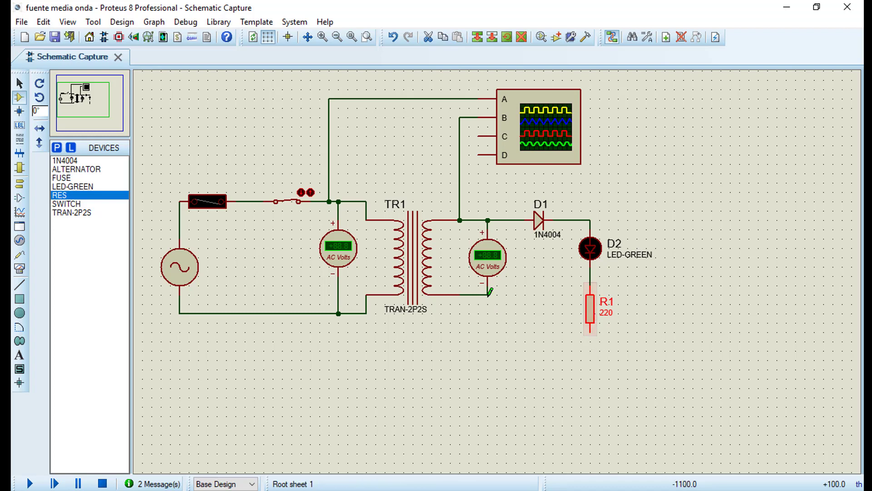
left_click(504, 311)
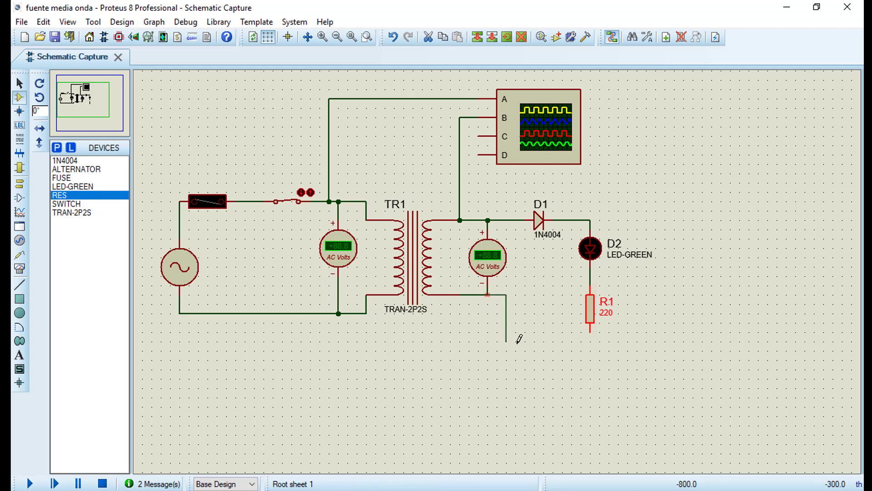
left_click(591, 333)
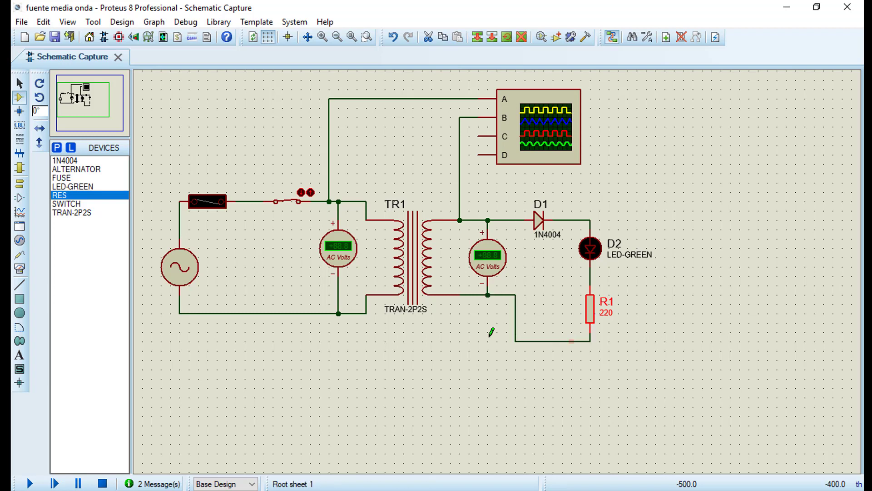
- Place a ground terminal below the return wire between R1 and the transformer secondary, and connect it to that wire
left_click(19, 183)
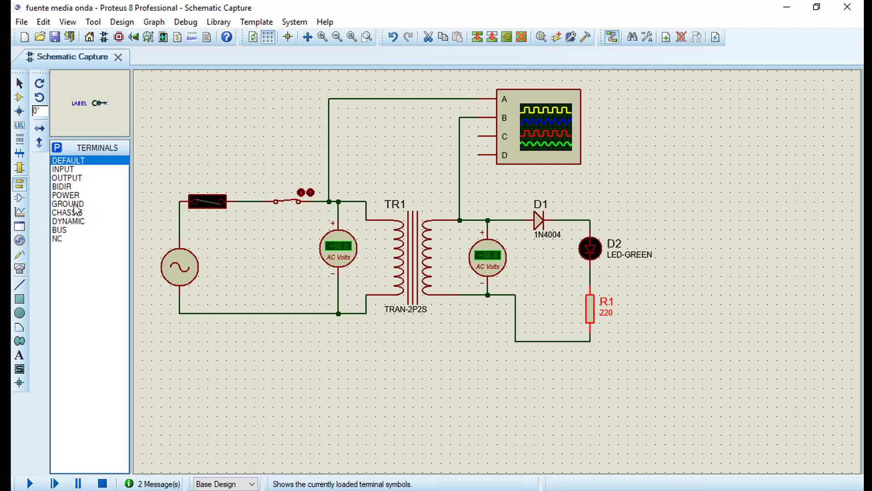
left_click(76, 207)
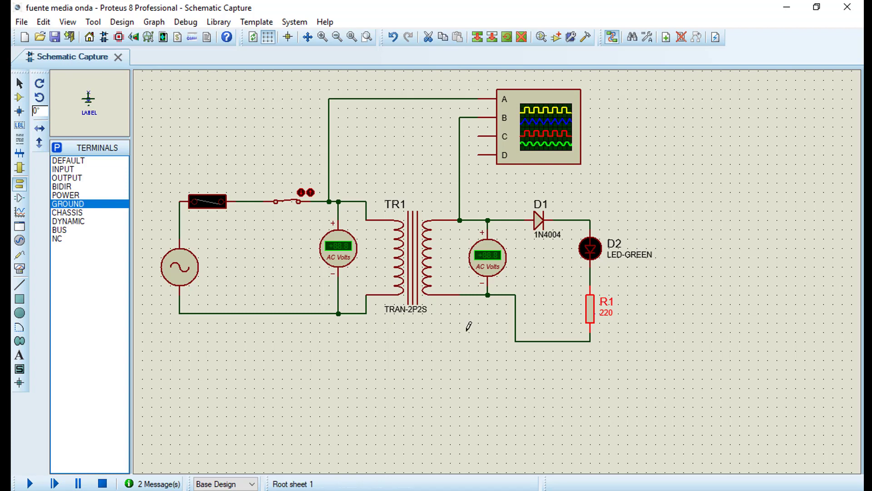
left_click(535, 362)
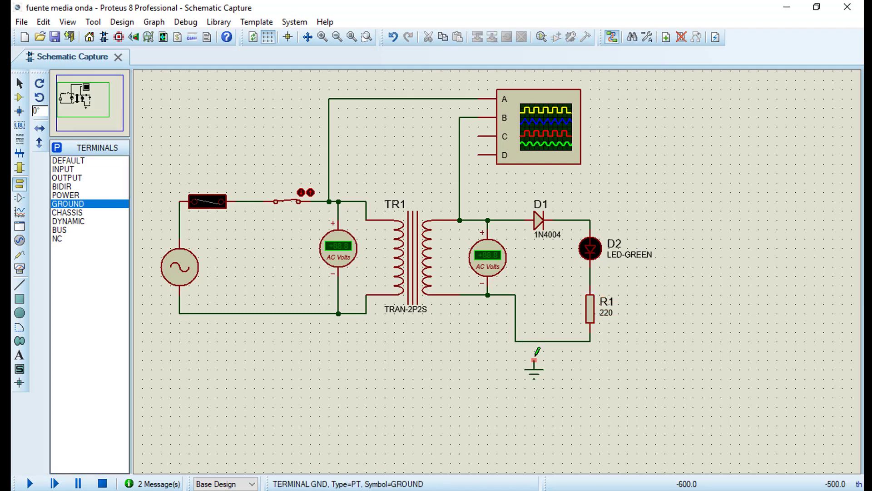
left_click(535, 348)
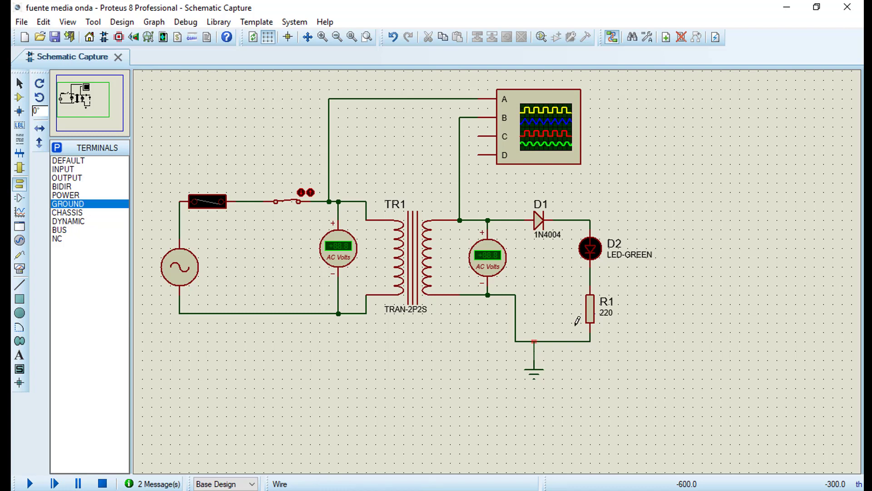
left_click(534, 341)
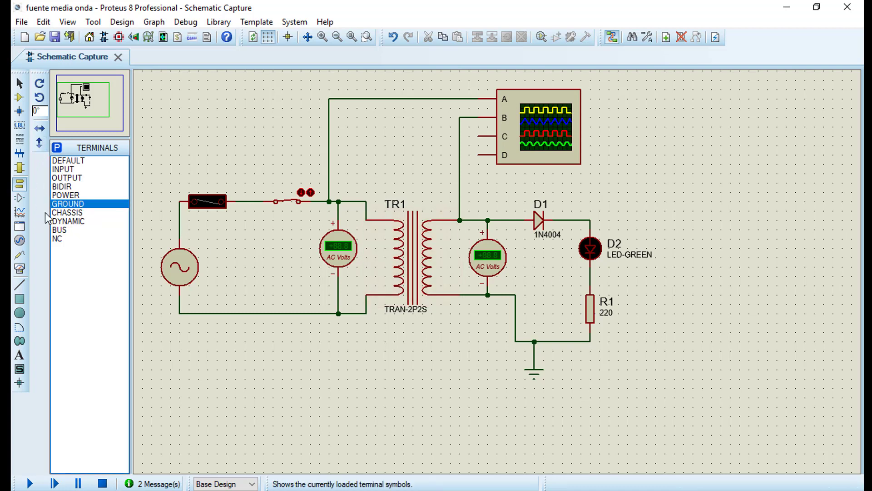
- Place a DC voltmeter beside the green LED and wire it in parallel, with its positive terminal at the LED's anode
left_click(20, 268)
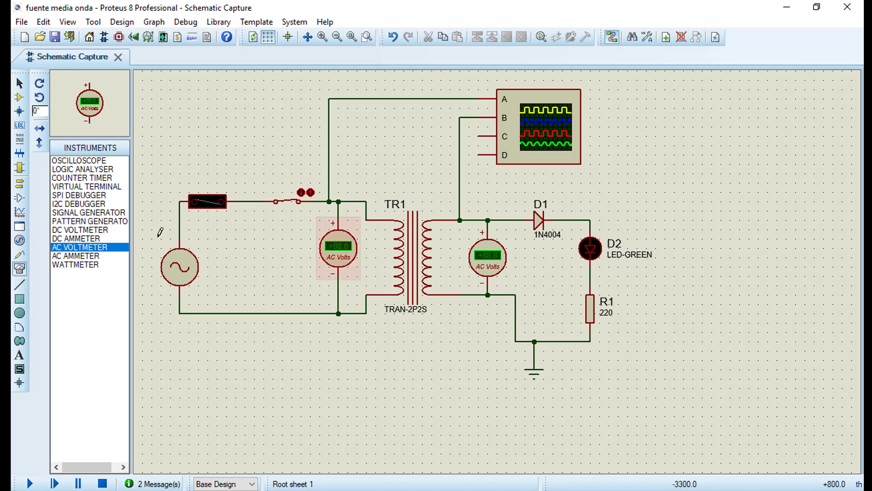
left_click(93, 231)
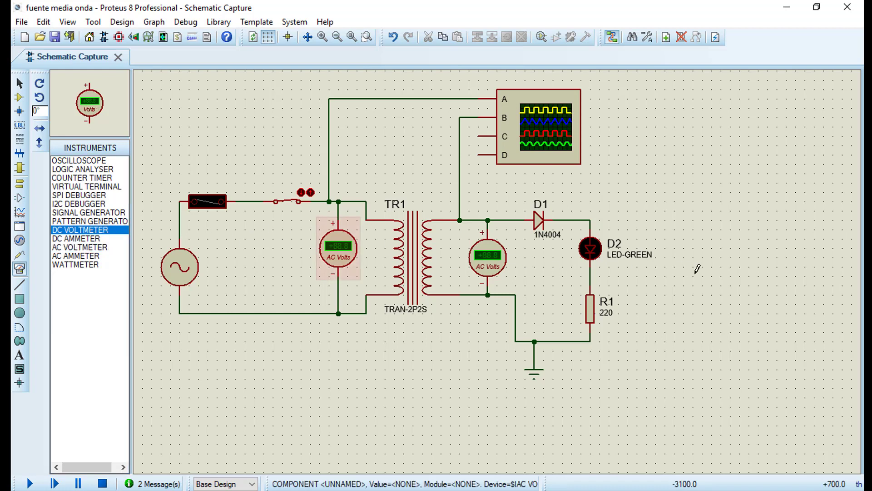
left_click(676, 268)
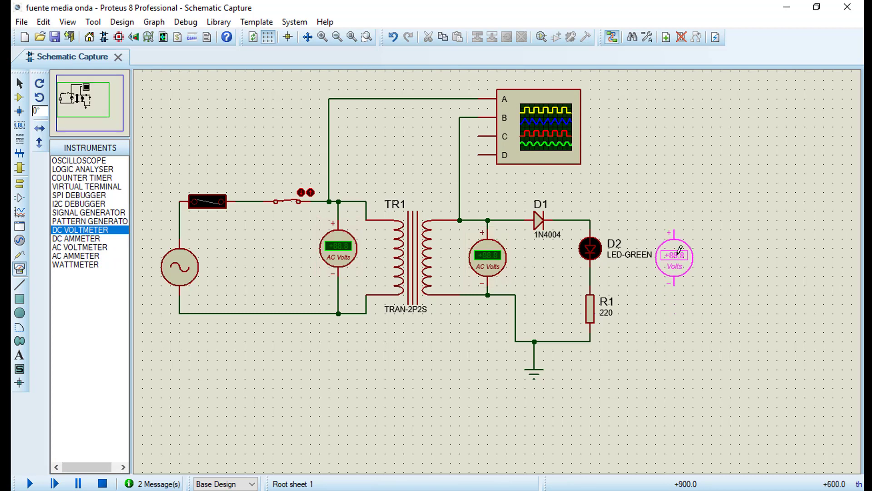
left_click(674, 257)
left_click(666, 225)
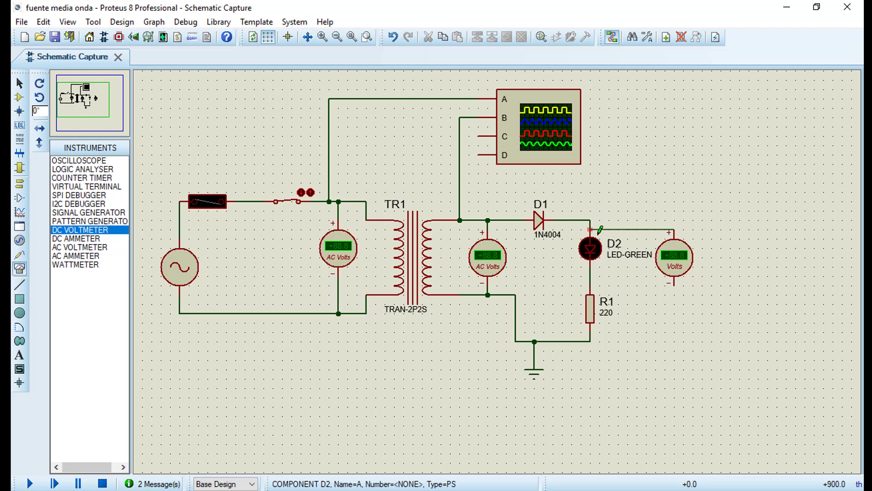
left_click(598, 232)
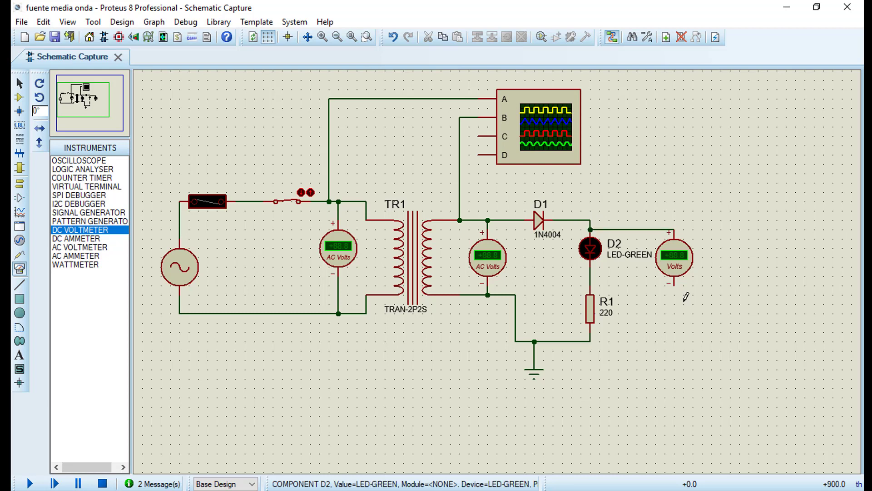
left_click(593, 280)
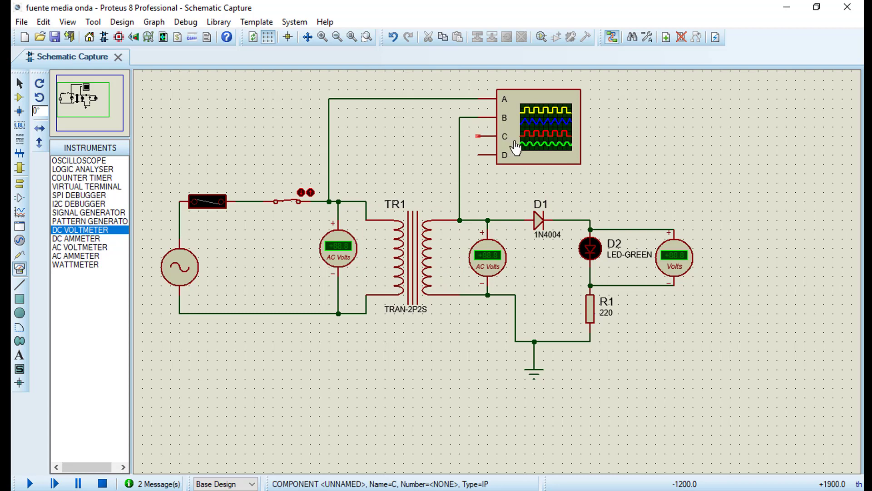
- Move the oscilloscope above the DC voltmeter and wire its channel C input to the cathode side of D1
left_click(579, 150)
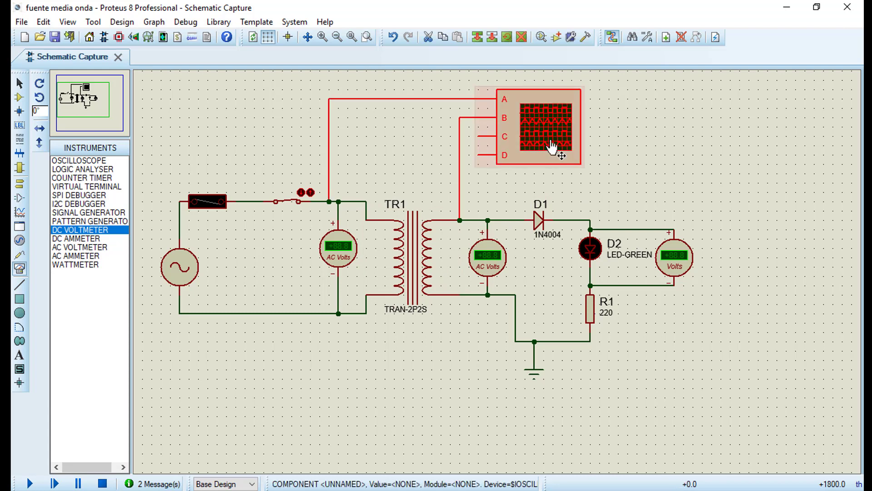
left_click_drag(557, 145, 688, 156)
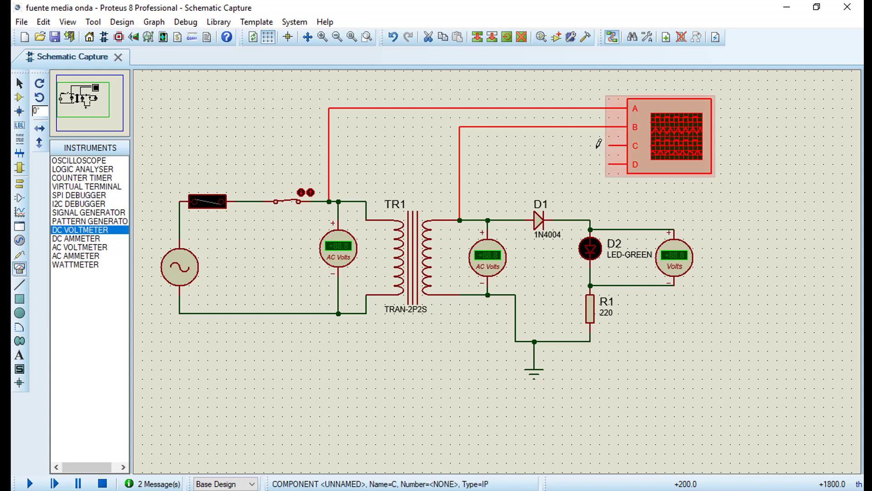
left_click(571, 220)
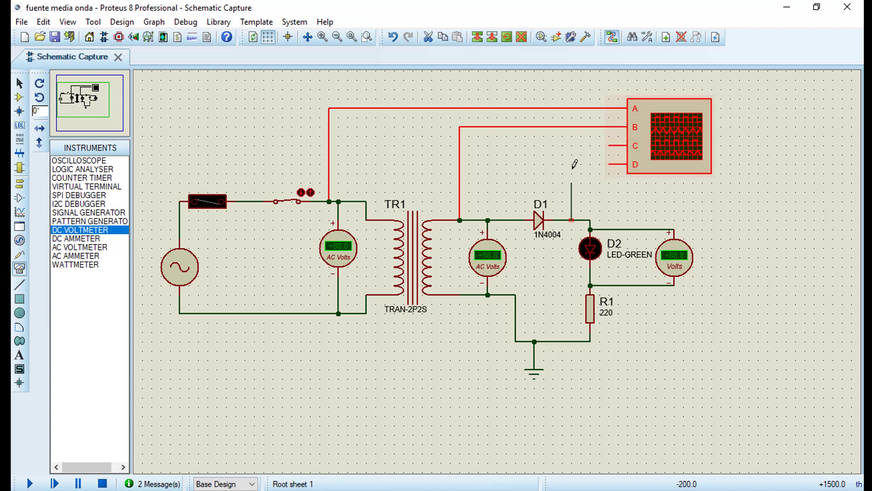
left_click(610, 145)
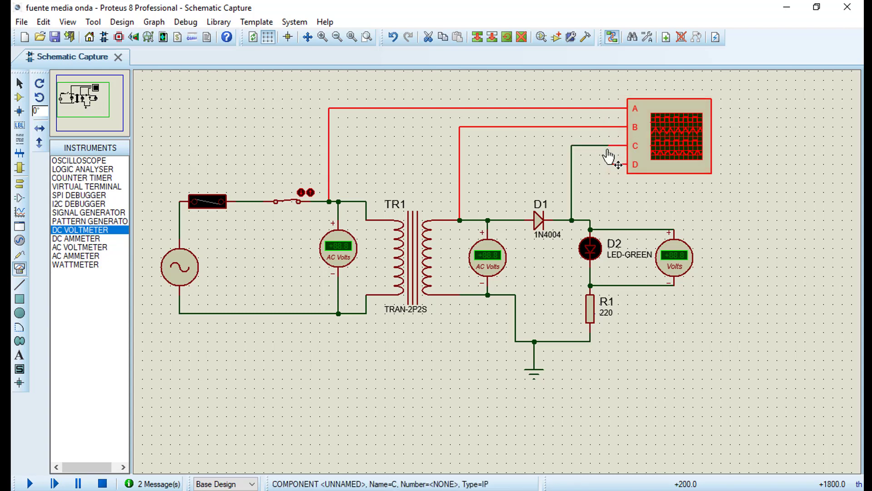
- Run the simulation with the switch open, set oscilloscope channel C to DC coupling at position 0, and close the switch
left_click(312, 194)
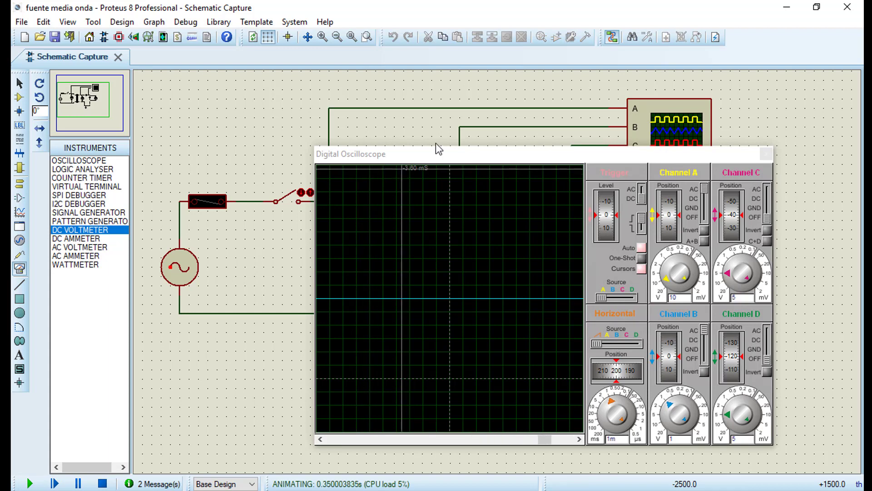
left_click_drag(441, 151, 503, 168)
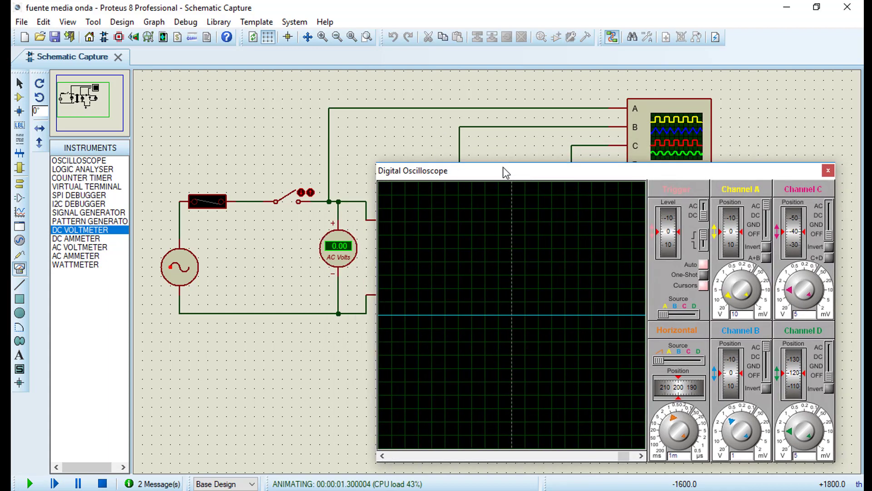
left_click(827, 216)
left_click(301, 192)
- Compare the three voltmeter readings with the oscilloscope traces, moving the oscilloscope window clear of the circuit and back
left_click_drag(459, 173, 793, 151)
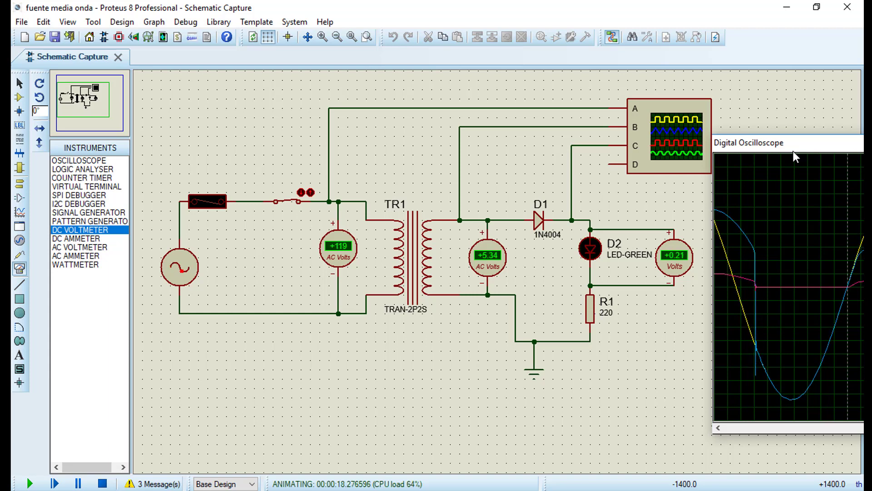
left_click(717, 275)
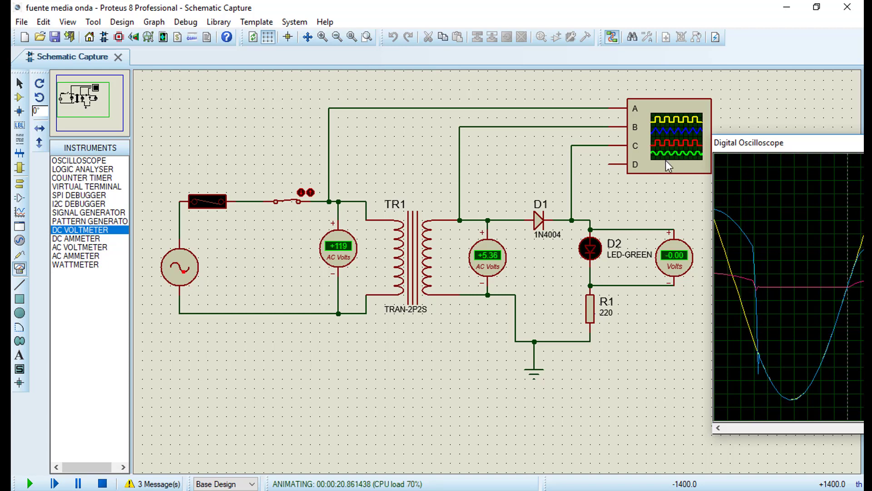
left_click_drag(762, 146, 500, 153)
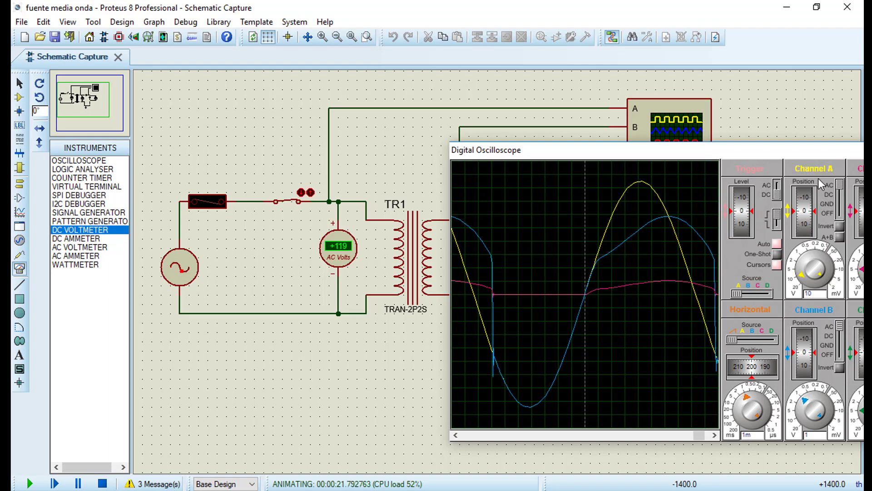
left_click_drag(762, 154, 663, 137)
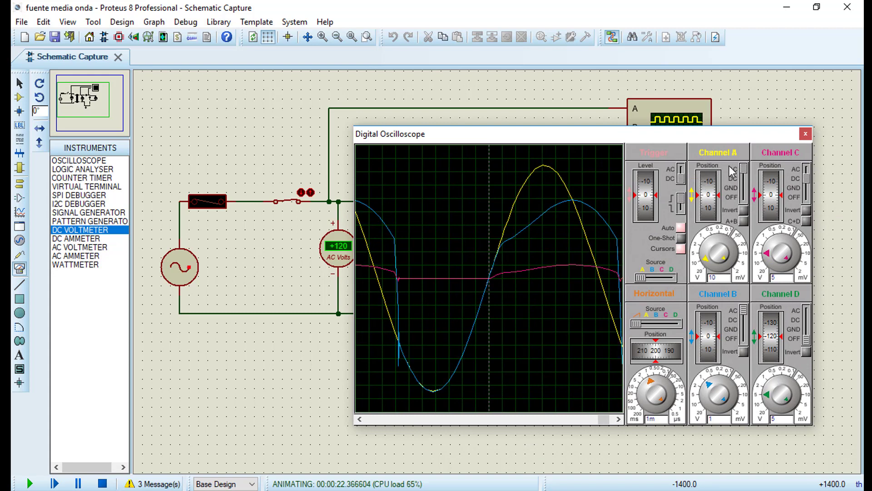
- Turn off oscilloscope channel A and set channel C's vertical scale to 1 V
left_click_drag(743, 168, 744, 198)
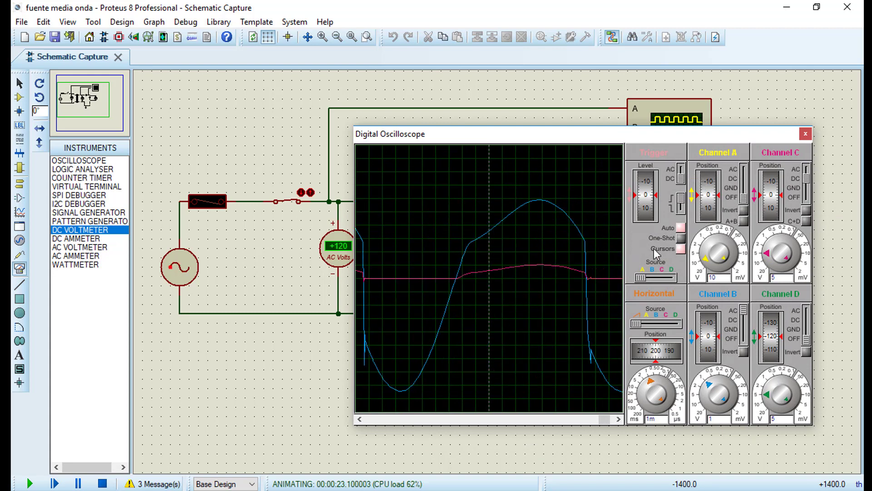
left_click(768, 254)
left_click(767, 255)
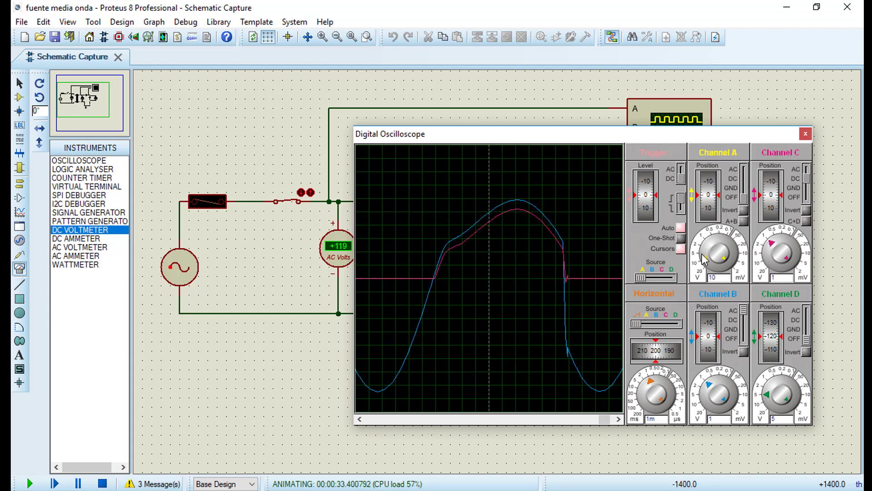
- Freeze the channel B and C traces with a one-shot capture, compare them with the circuit around D1, and close the oscilloscope
left_click(681, 237)
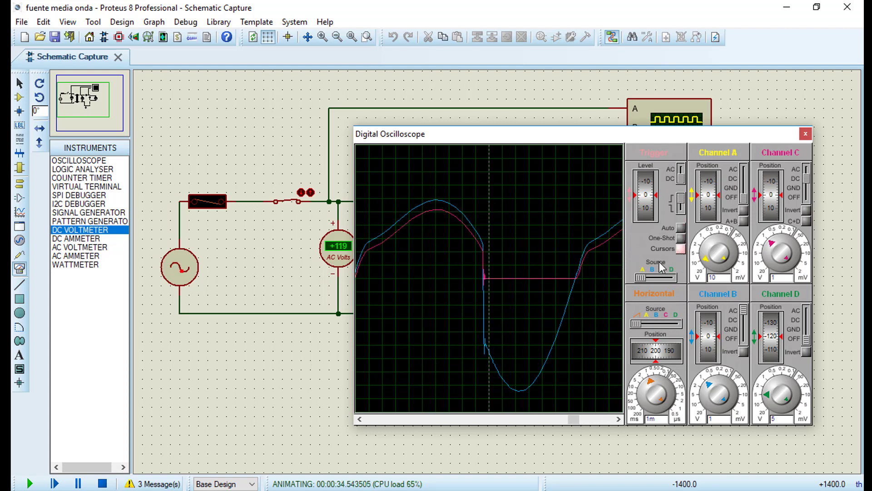
left_click(576, 281)
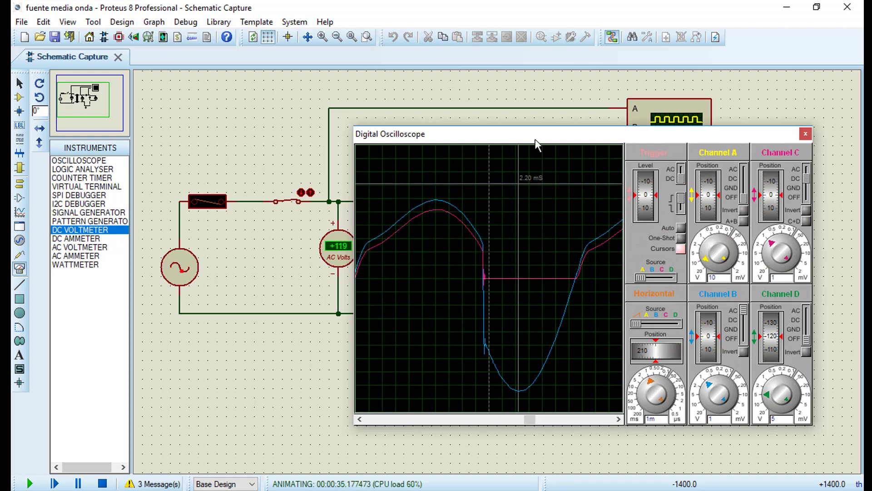
left_click_drag(539, 140, 580, 184)
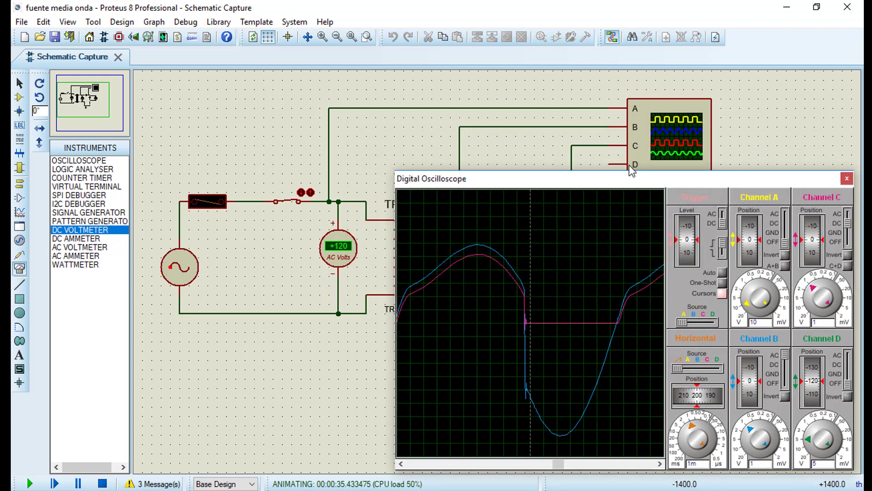
left_click_drag(631, 169, 683, 142)
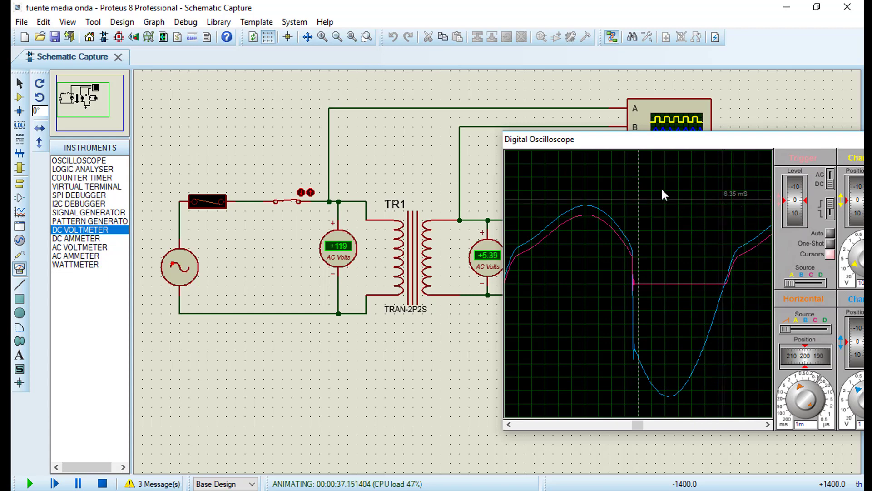
left_click_drag(567, 146, 710, 179)
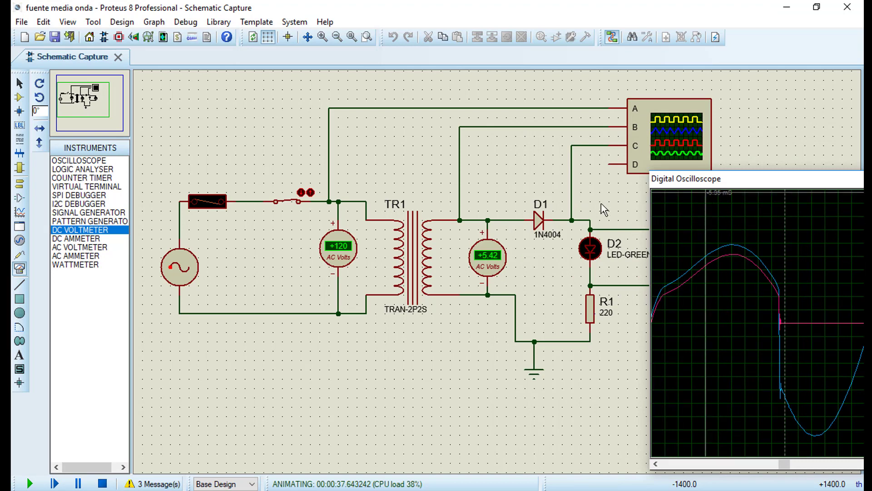
left_click_drag(670, 171, 402, 143)
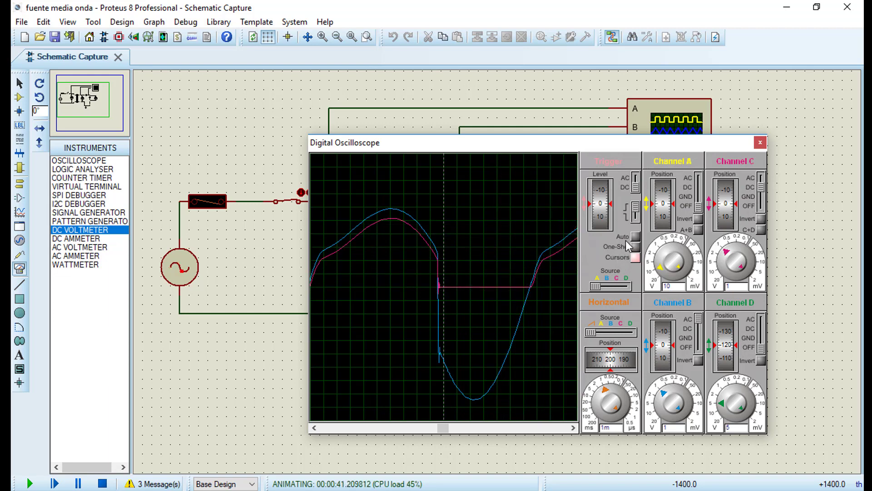
left_click(760, 143)
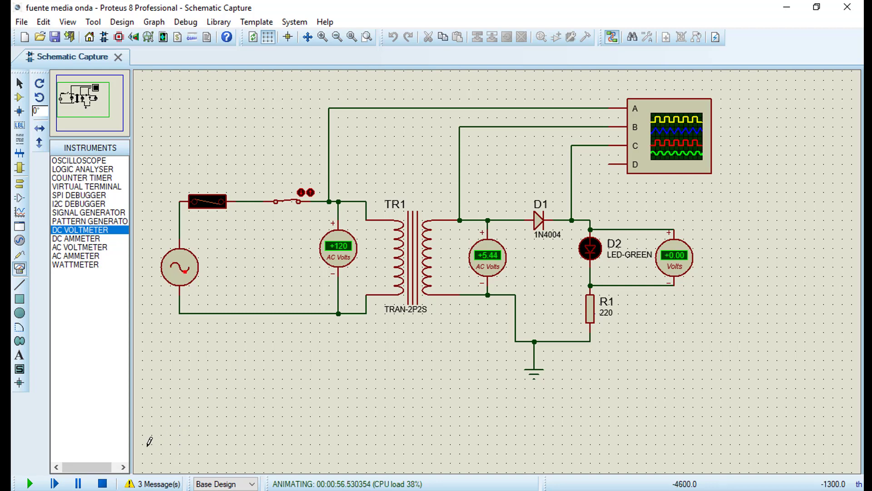
- Stop the simulation and set the AC source's frequency to 15 Hz
left_click(102, 483)
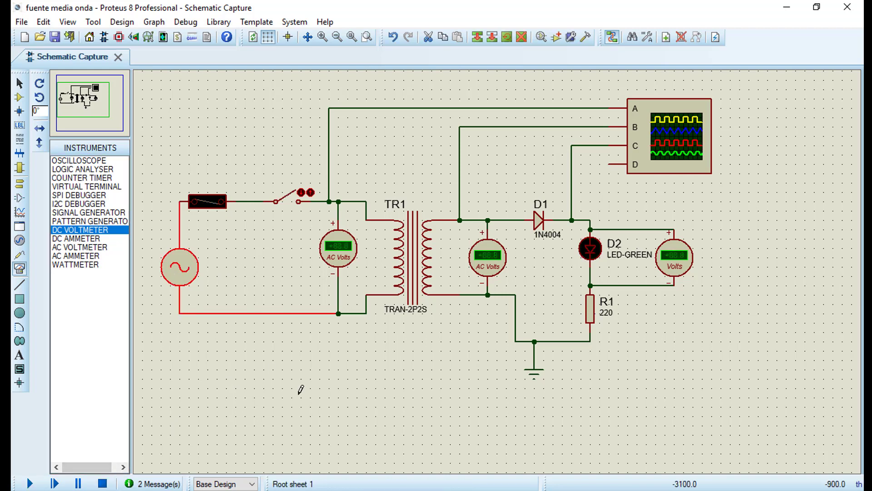
double_click(192, 272)
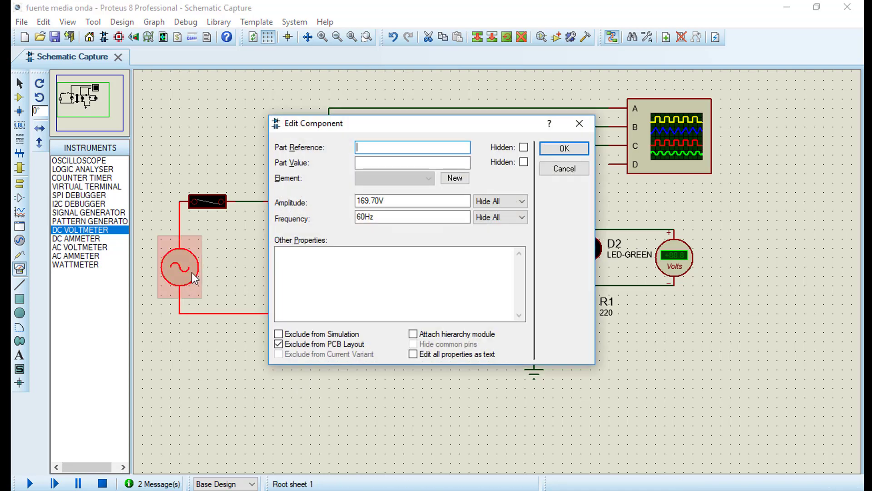
left_click(357, 216)
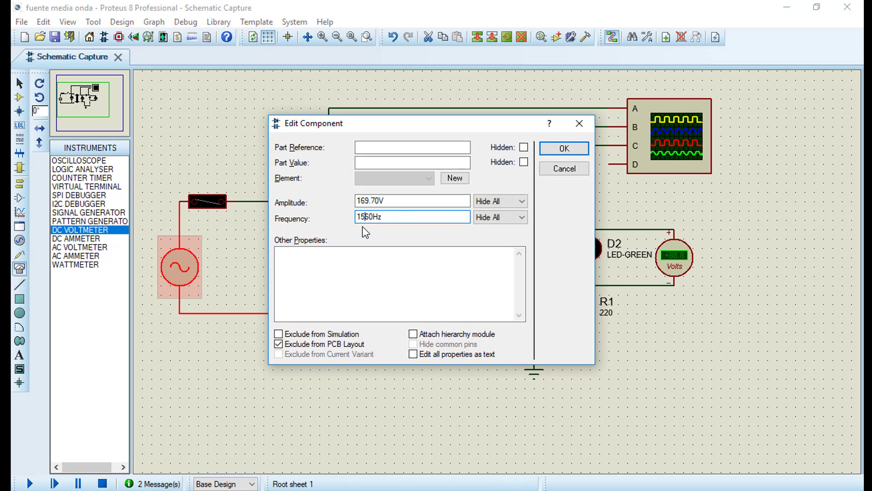
type("15")
key("Delete")
key("Delete")
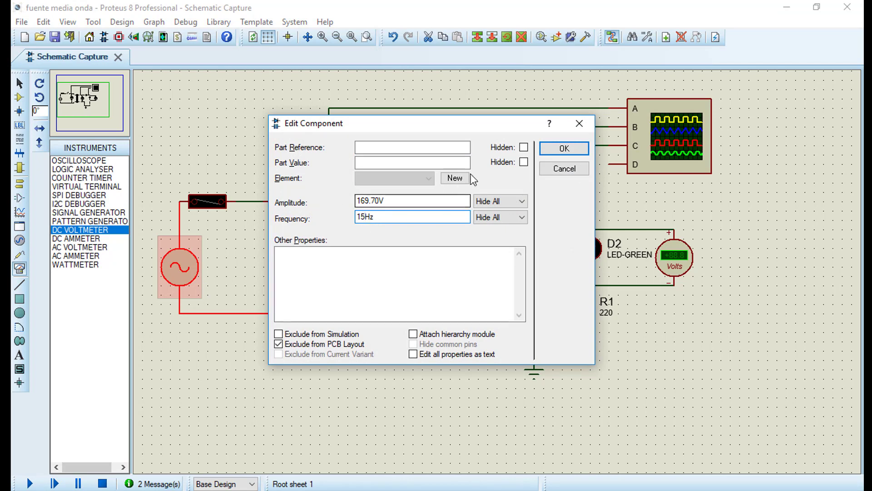
left_click(565, 148)
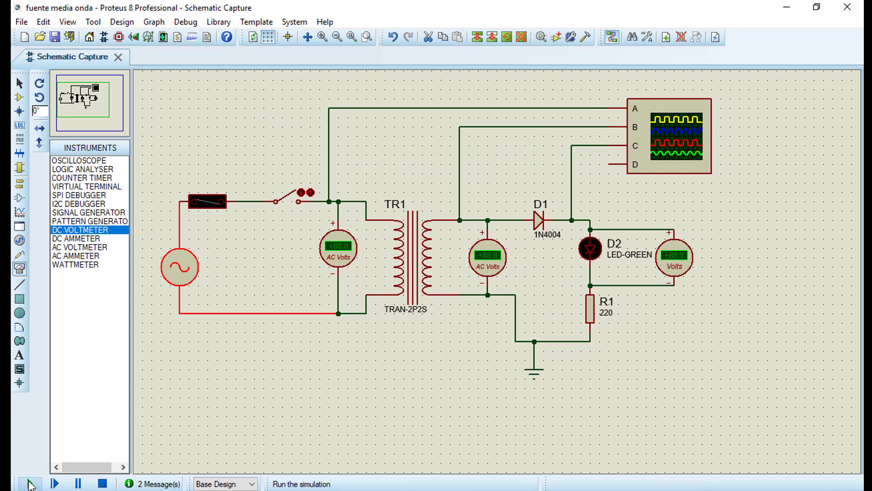
- Run the simulation with the switch closed to check the voltmeters at the new source frequency, and stop it
left_click(29, 483)
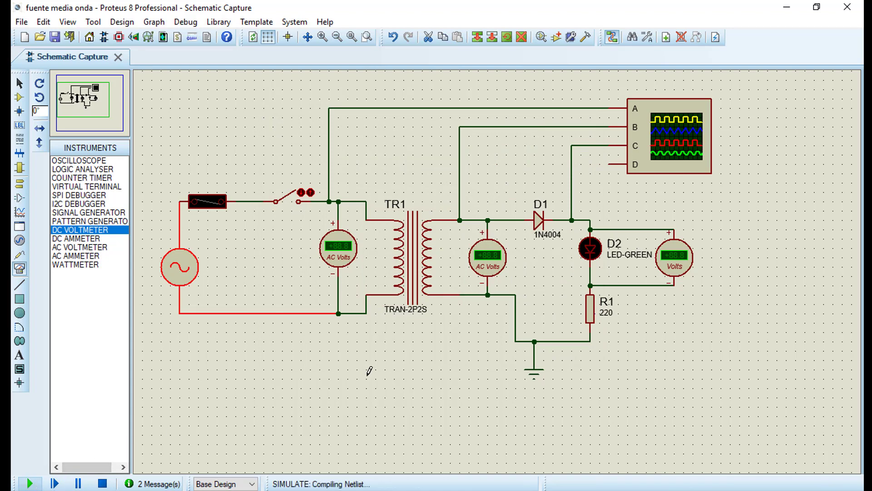
left_click(303, 195)
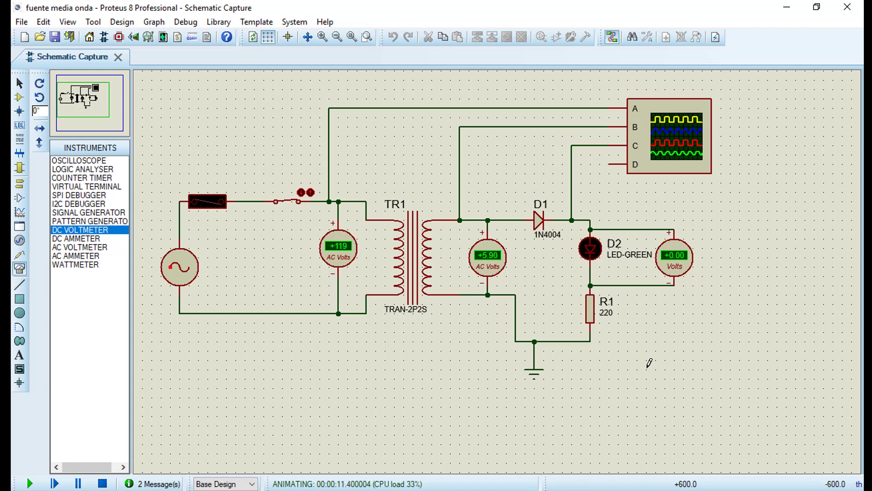
key("shift+Pause")
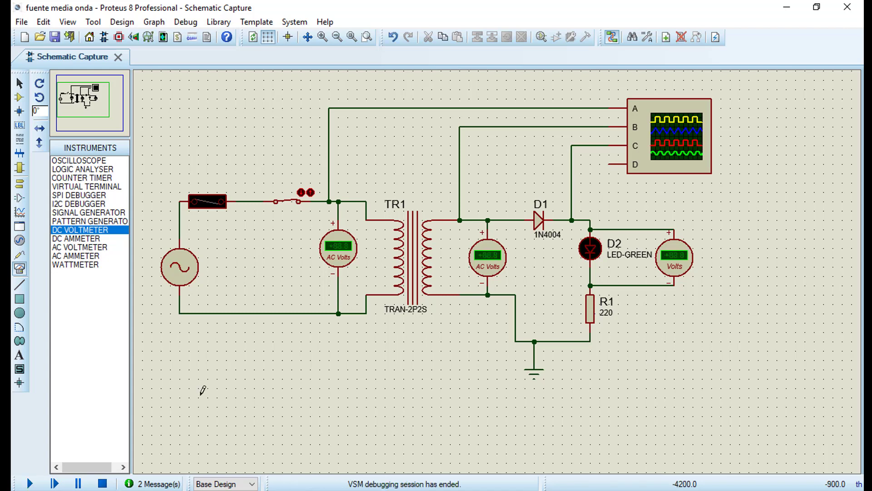